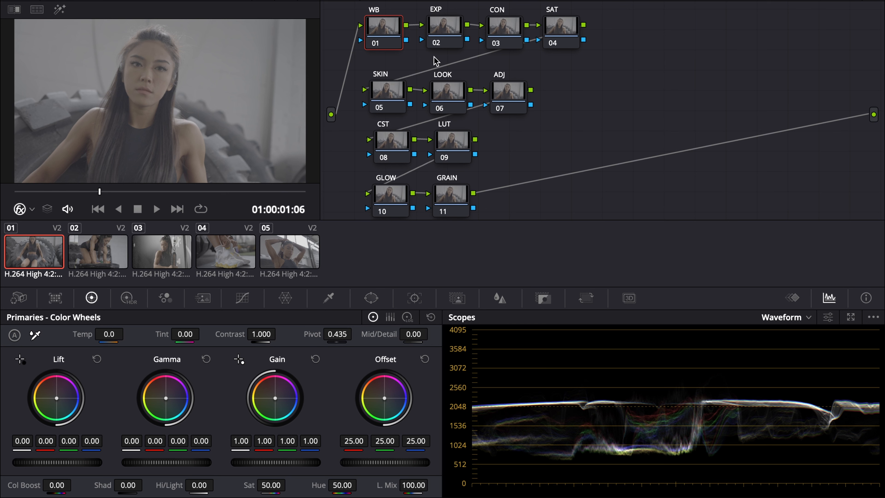
Step: Set the project's color science to DaVinci YRGB Color Managed, with automatic management off and HDR DaVinci Wide Gamut Intermediate processing, and save
mouse_move(845, 493)
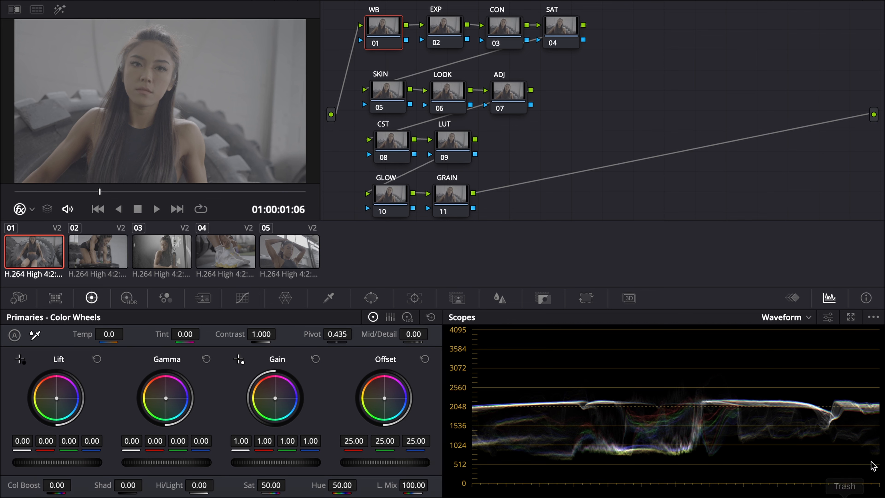
key("shift+9")
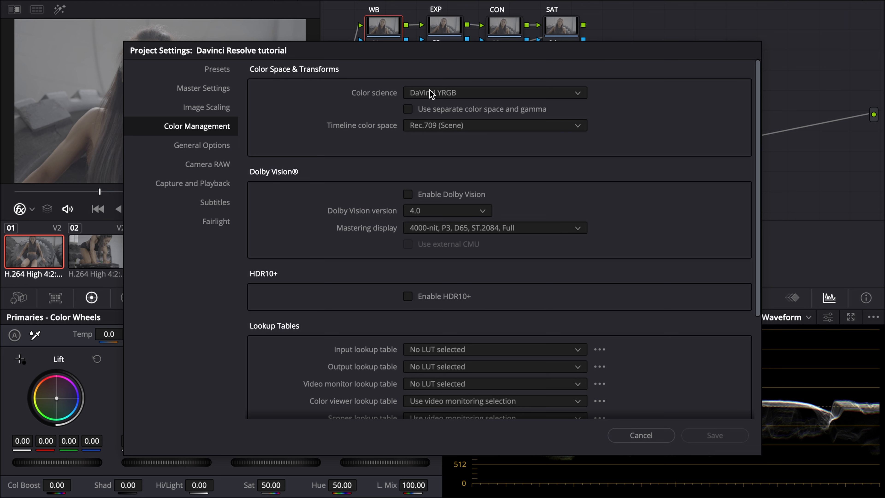
left_click(459, 96)
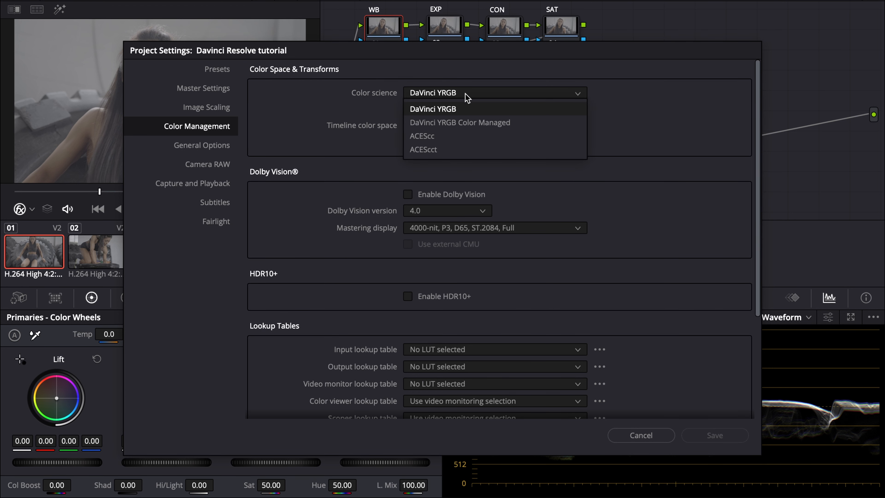
left_click(462, 120)
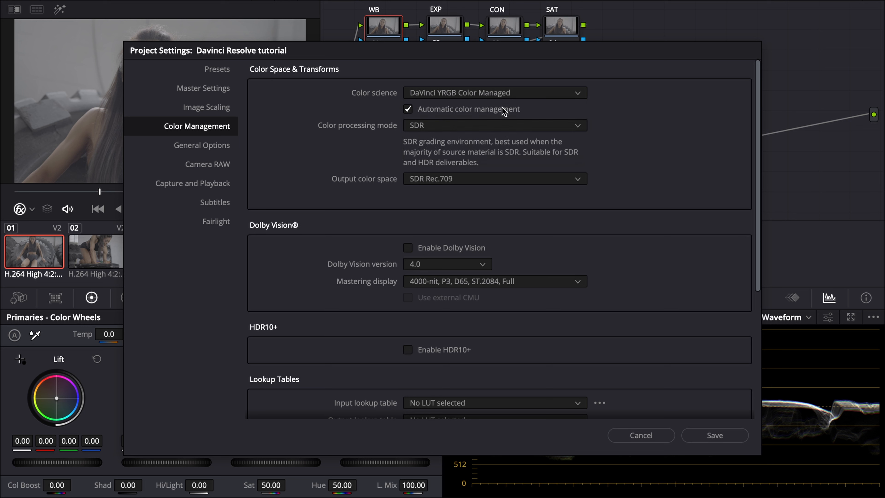
left_click(408, 109)
left_click(421, 125)
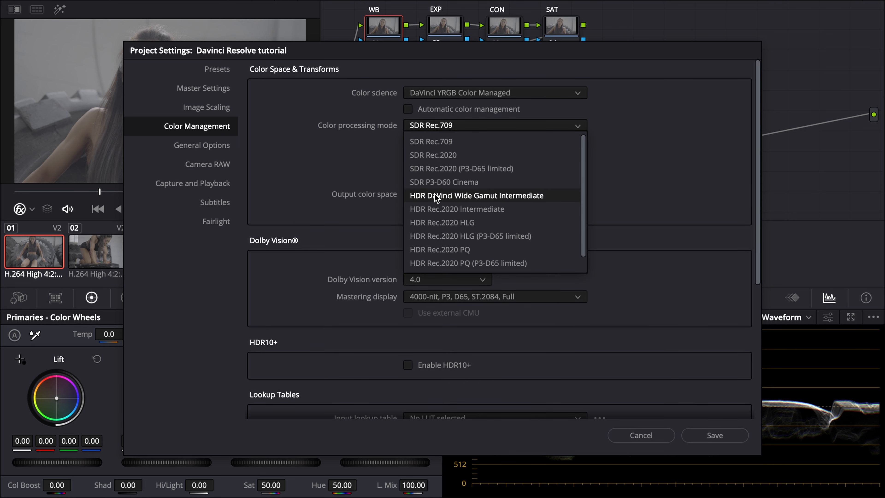
left_click(447, 197)
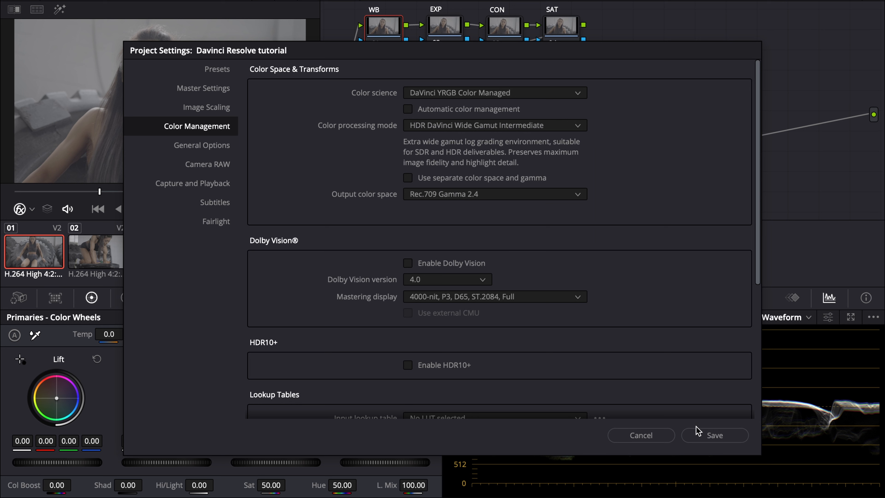
left_click(698, 437)
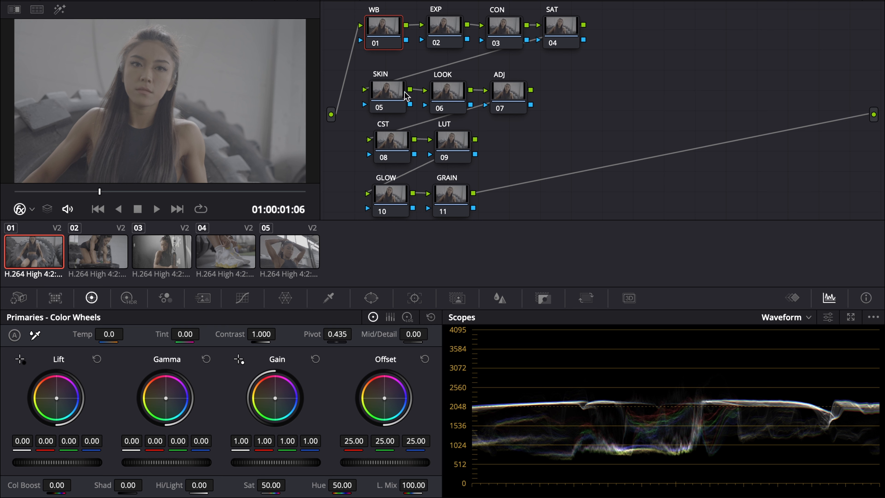
Step: Tidy the node graph by moving the SKIN, LOOK, ADJ, CST, LUT, GLOW and GRAIN nodes into evenly aligned rows
left_click_drag(403, 97, 437, 87)
left_click(441, 93)
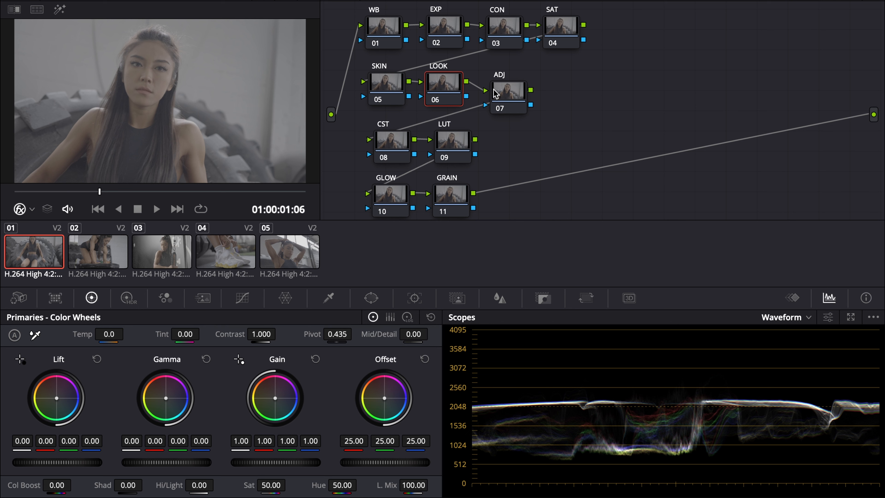
left_click_drag(504, 93, 506, 85)
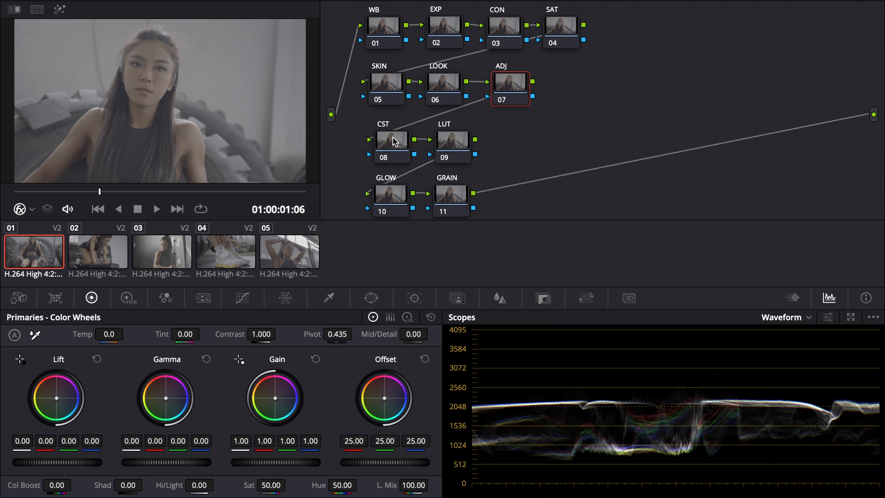
left_click_drag(394, 141, 390, 131)
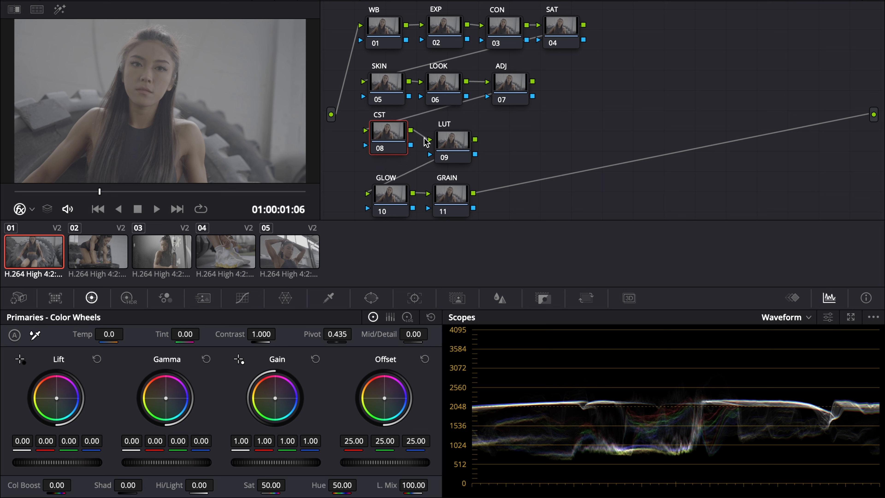
left_click_drag(443, 145, 437, 133)
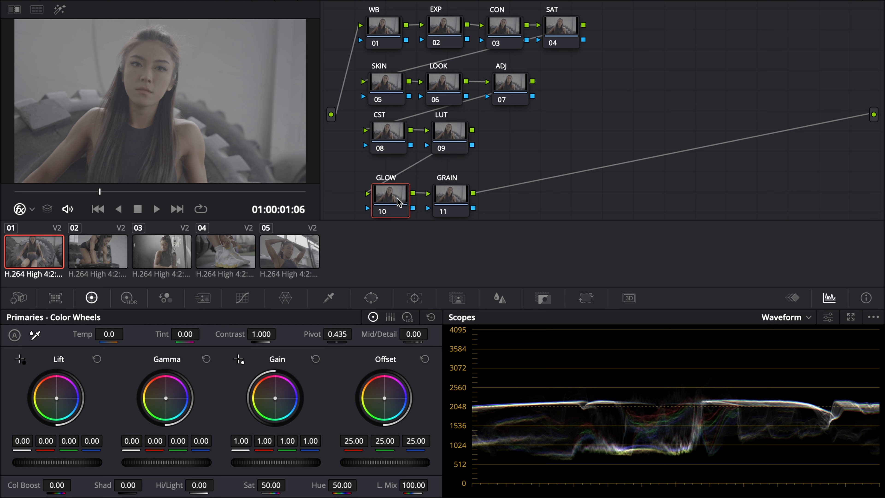
left_click_drag(398, 202, 441, 190)
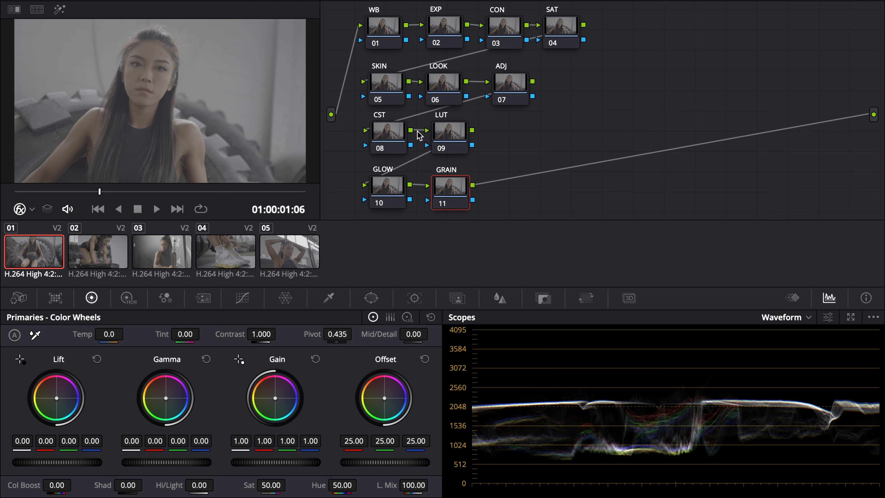
Step: Find the Color Space Transform effect by searching for "color" and apply it to the CST node
left_click(397, 136)
left_click(797, 1)
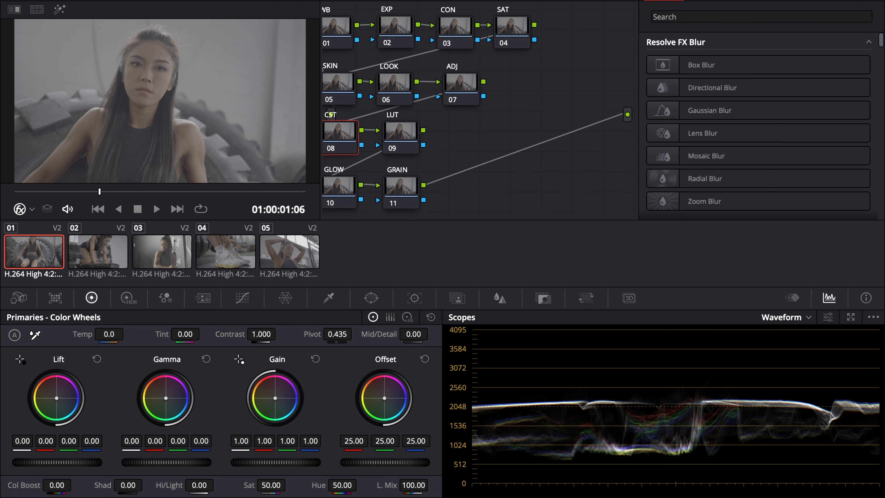
left_click(752, 14)
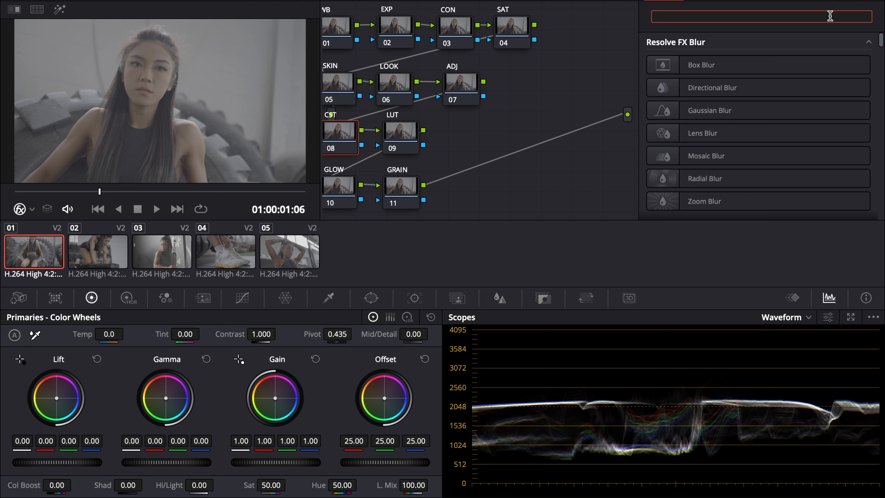
type("color")
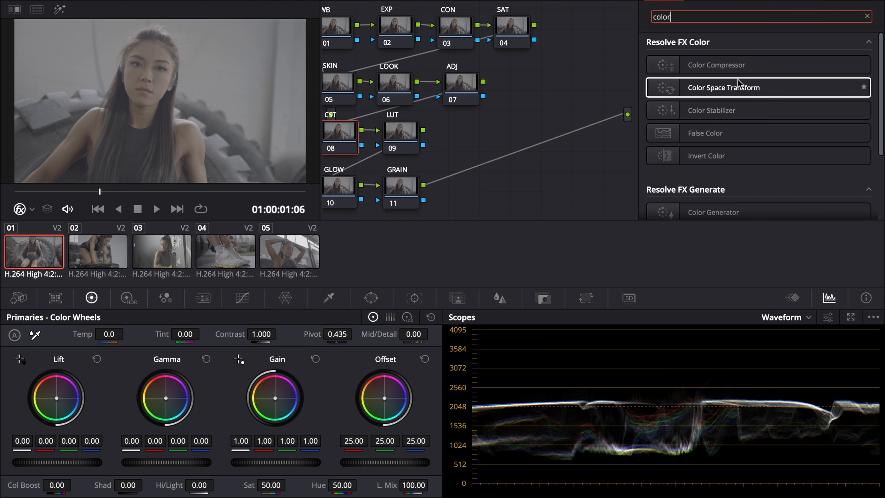
left_click_drag(738, 79, 346, 133)
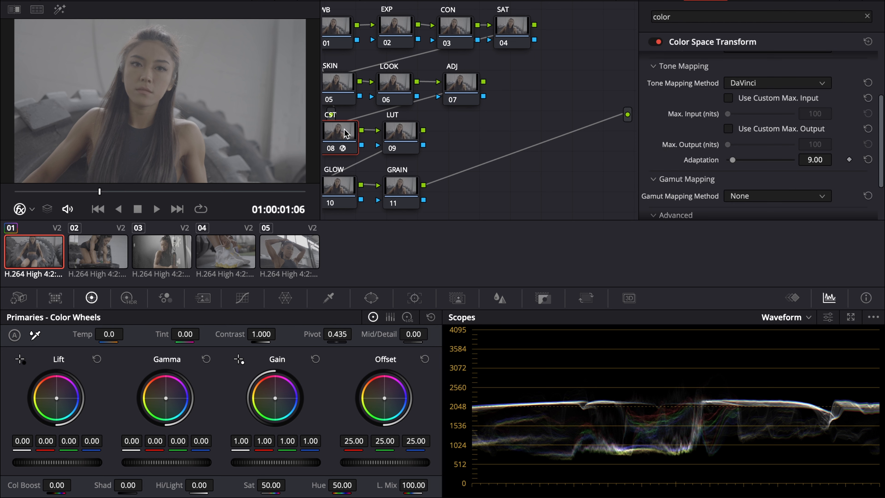
Step: Set the Color Space Transform's input color space to Sony S-Gamut3.Cine and its input gamma to Sony S-Log3
scroll(703, 124, "up", 3)
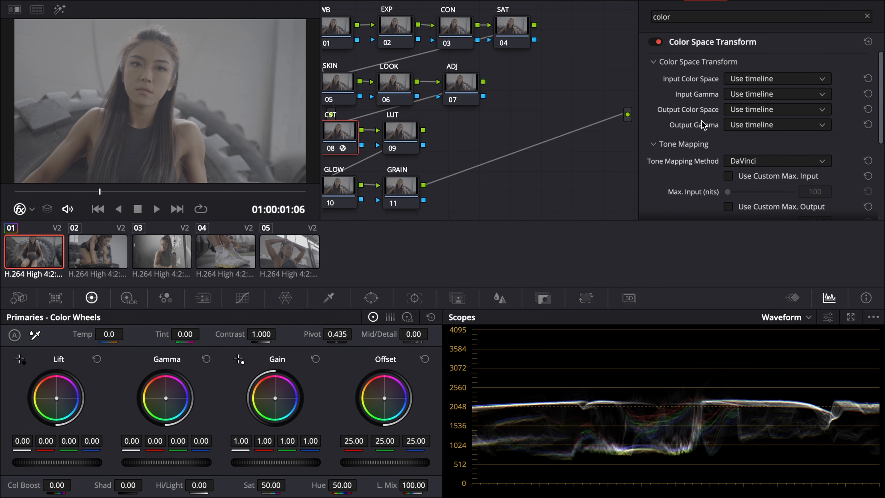
left_click(736, 79)
scroll(761, 209, "down", 3)
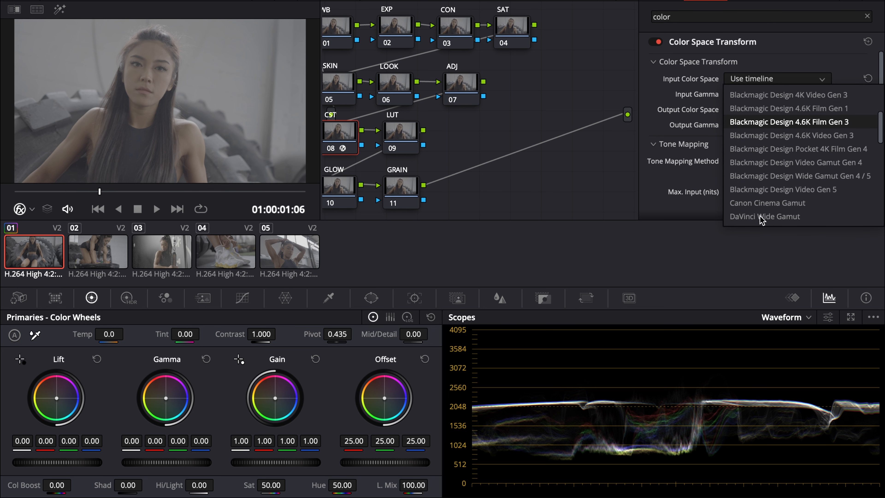
scroll(761, 220, "down", 10)
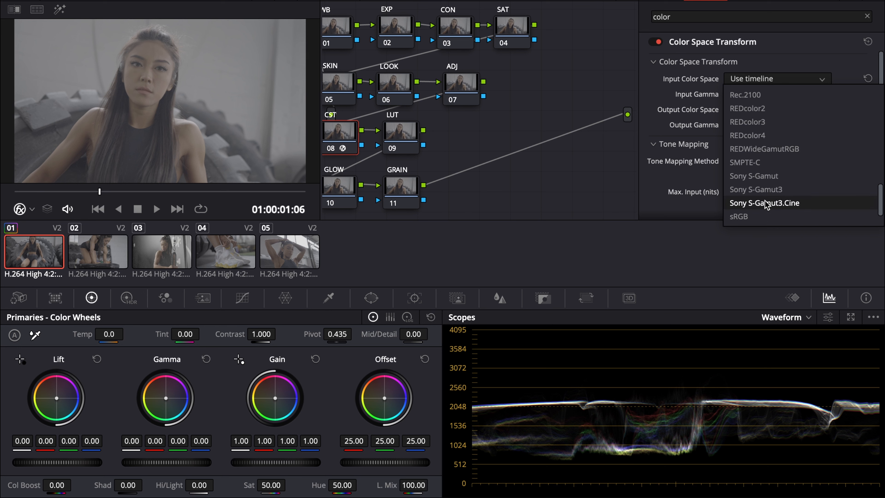
left_click(767, 205)
left_click(775, 94)
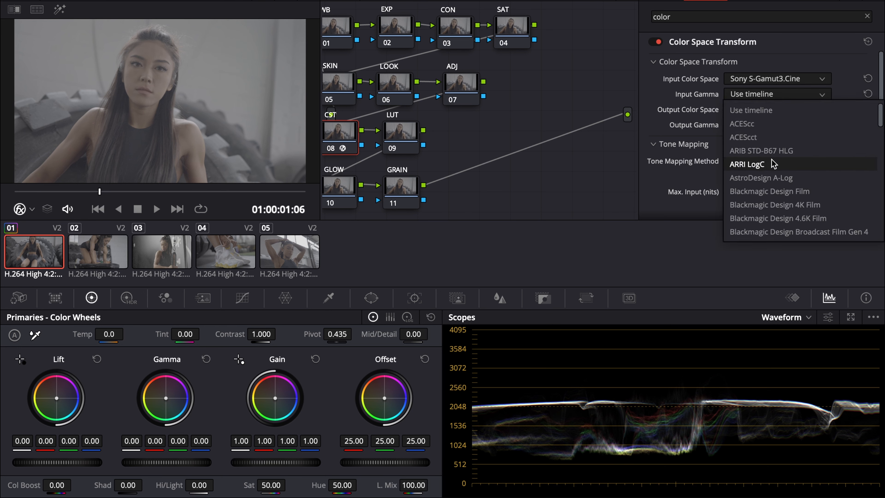
scroll(772, 163, "down", 12)
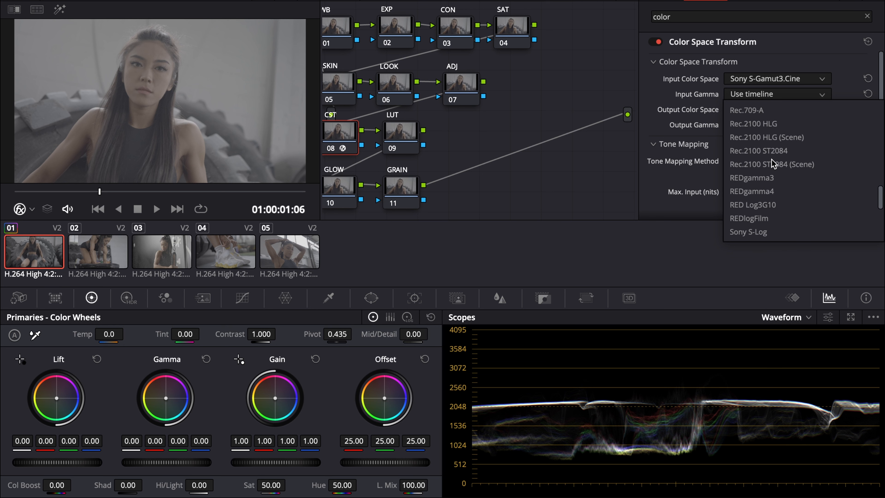
scroll(771, 160, "down", 3)
left_click(770, 203)
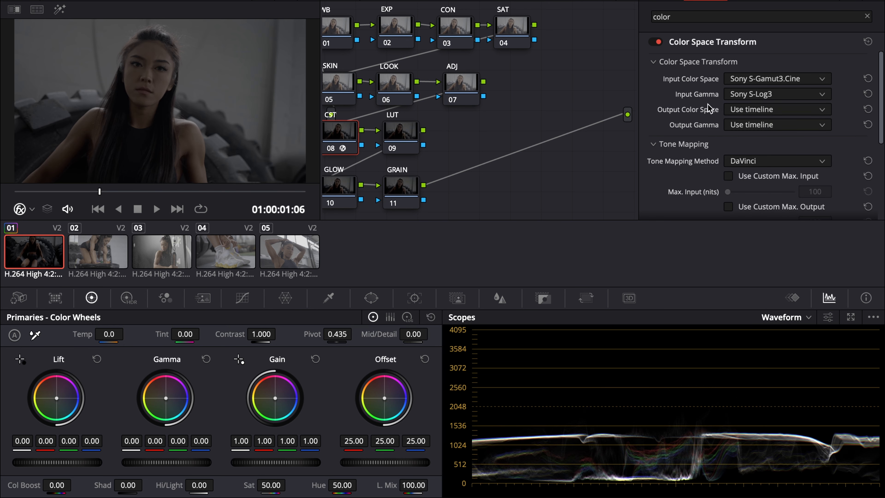
Step: Set the transform's output color space to ARRI Alexa and output gamma to ARRI LogC, and close the effects library
left_click(747, 109)
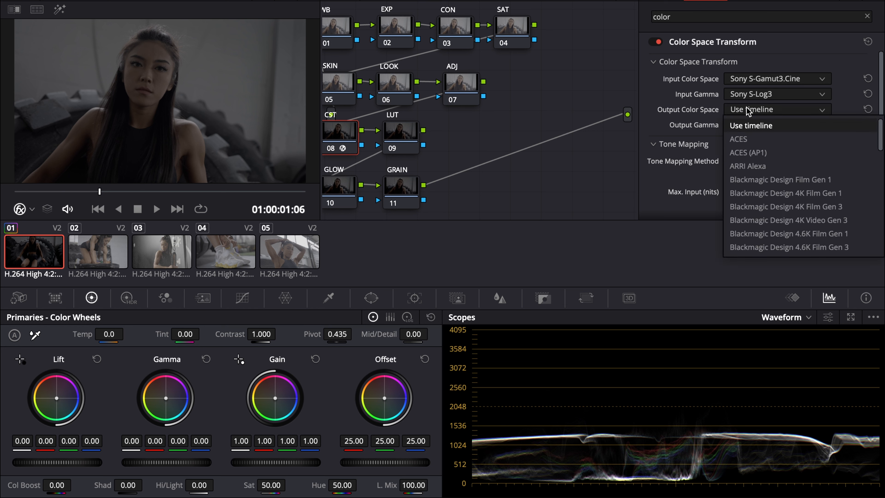
left_click(751, 164)
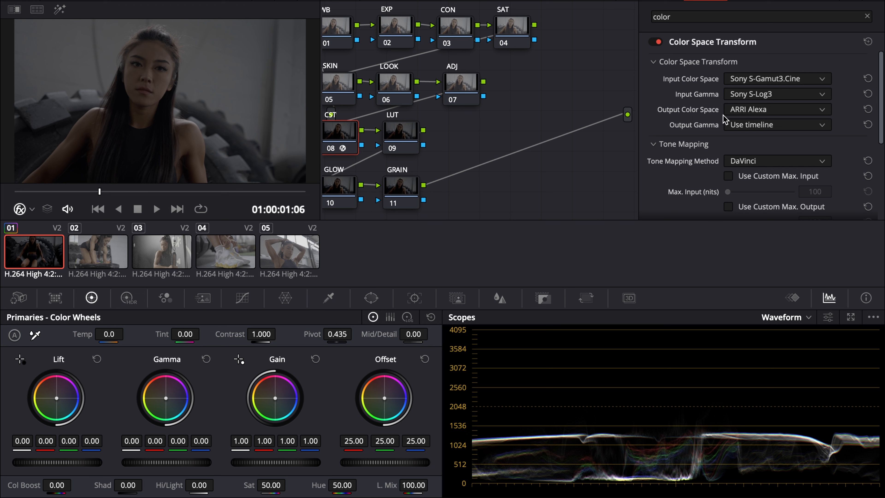
left_click(748, 130)
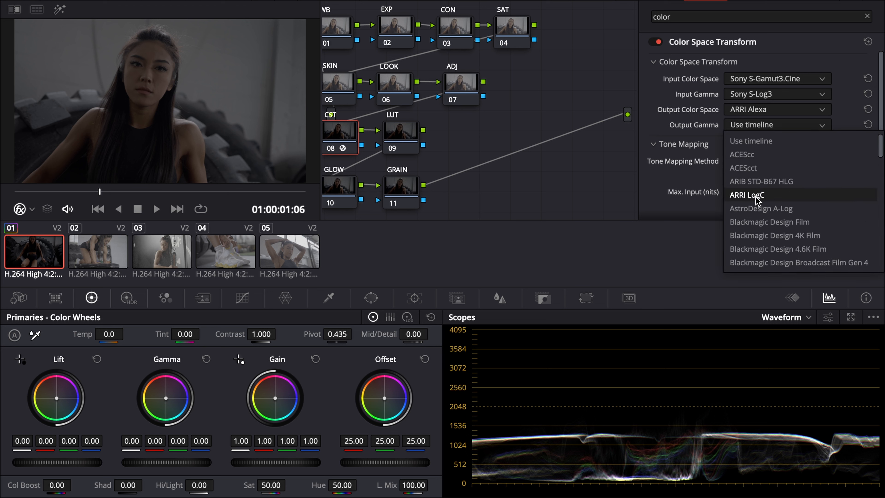
scroll(757, 185, "down", 2)
left_click(753, 169)
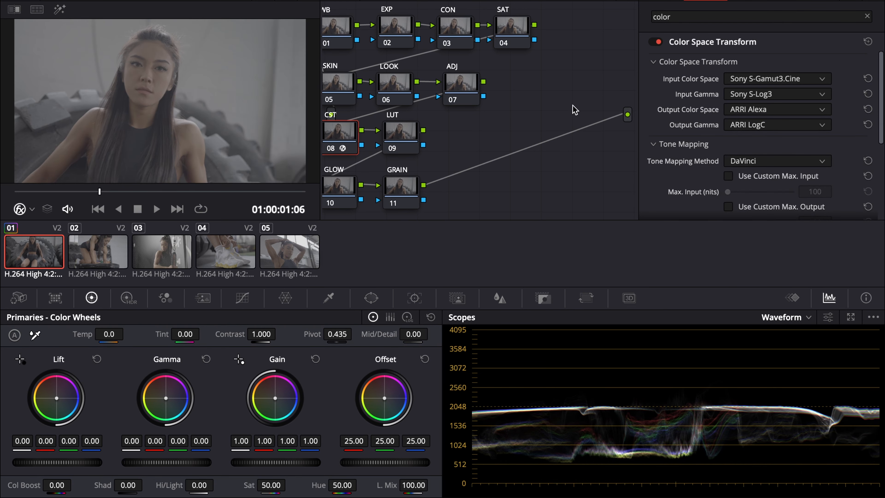
left_click(865, 12)
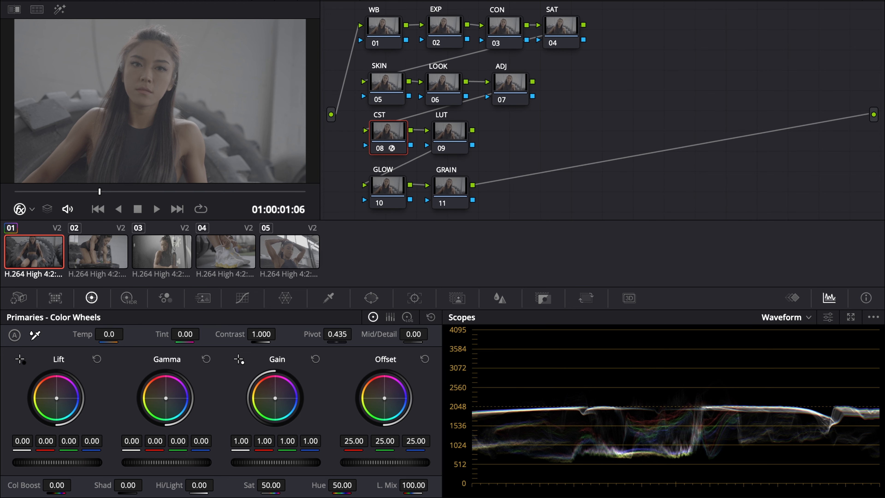
Step: Apply the Arri Alexa LogC to Rec709 LUT to the LUT node, close the LUT browser and widen the node graph
left_click(53, 1)
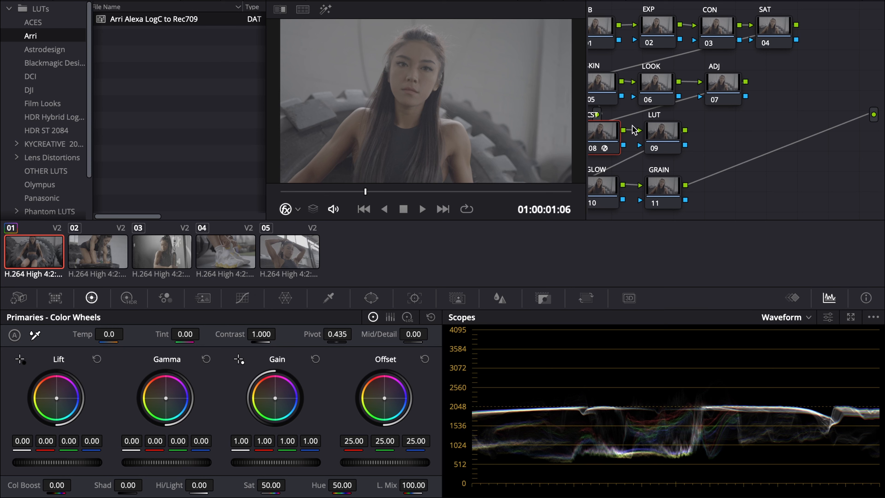
left_click(655, 133)
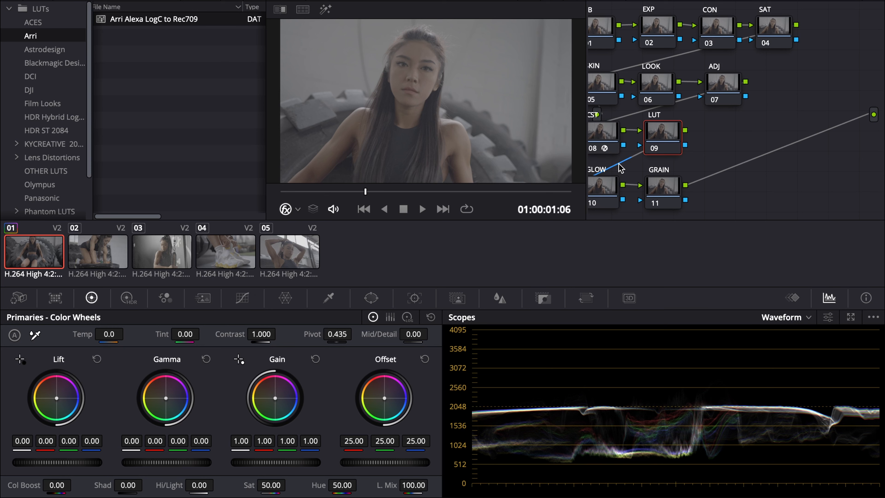
double_click(195, 27)
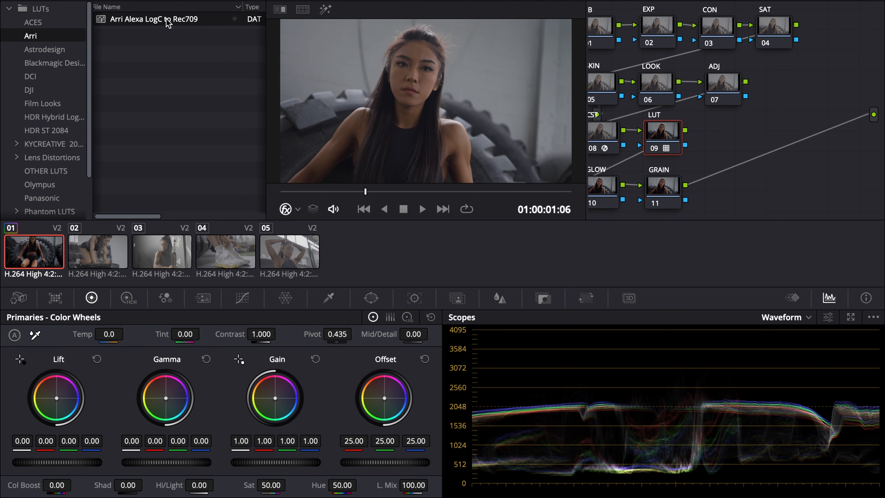
left_click(76, 1)
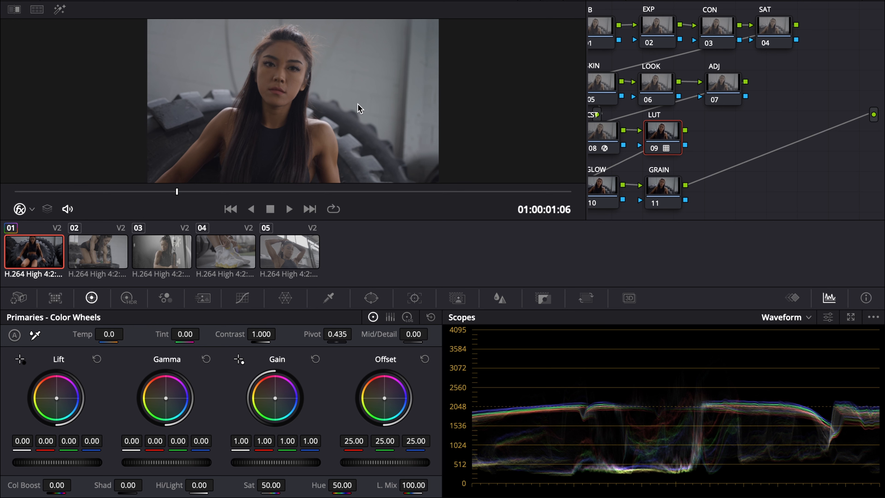
left_click_drag(586, 99, 458, 99)
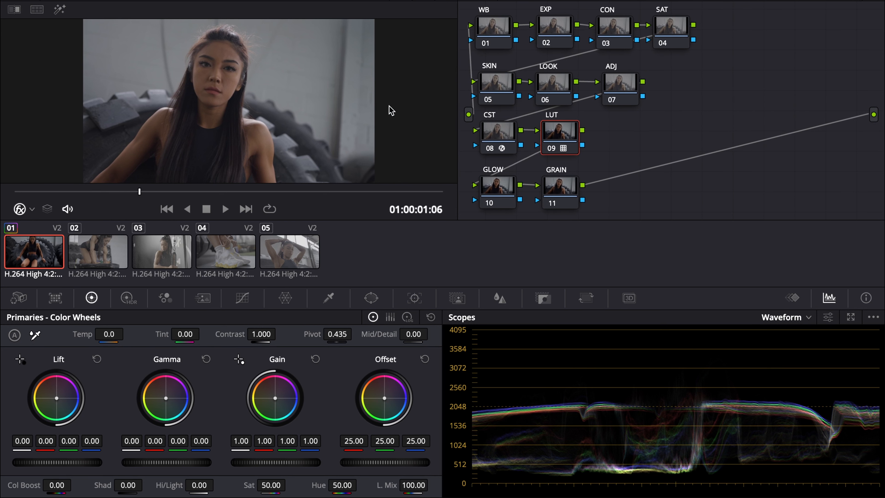
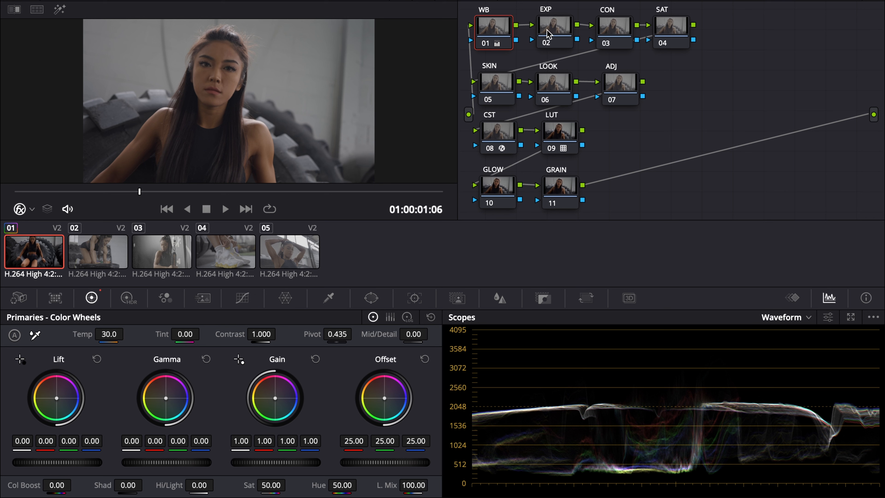
Step: Raise the overall gain to 1.26 on the EXP node to brighten the first clip
left_click(542, 34)
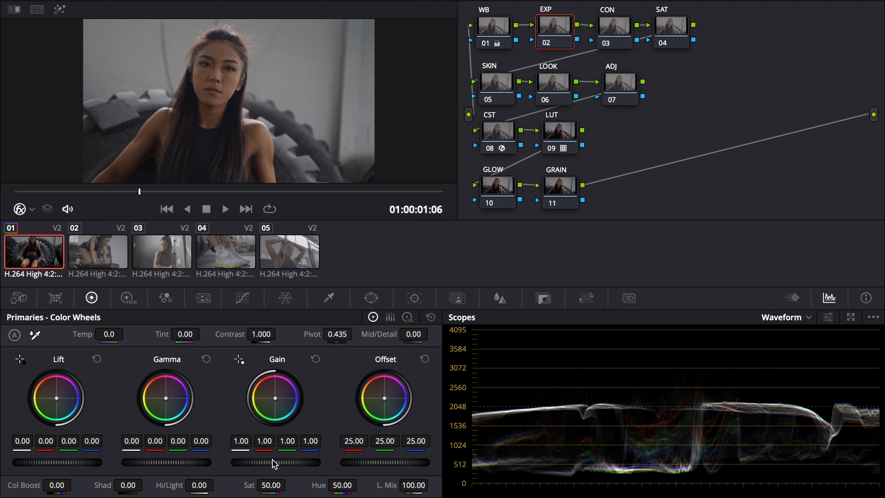
left_click_drag(278, 462, 310, 463)
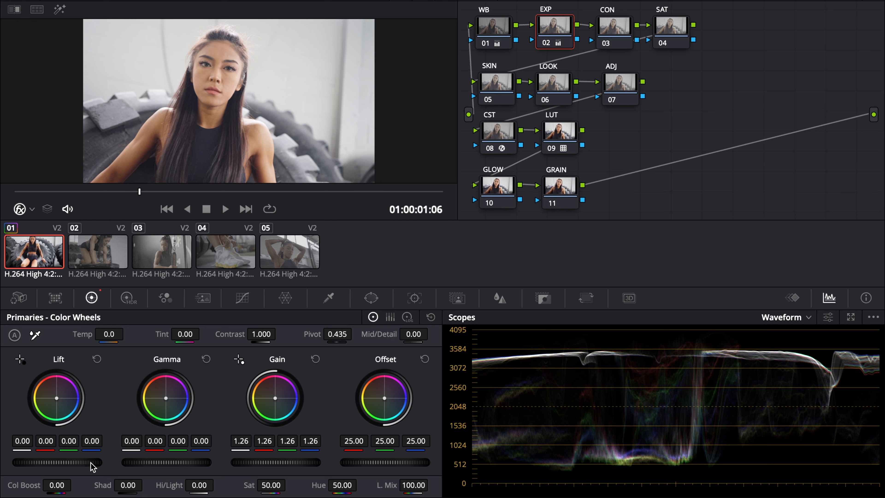
Step: Refine the EXP node's exposure by lowering the overall lift to -0.04 and raising the overall gamma to 0.03
left_click_drag(90, 462, 74, 463)
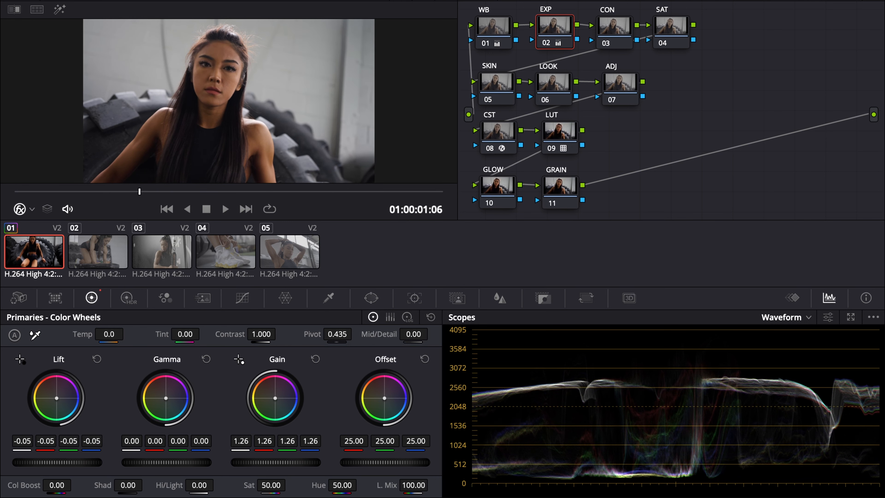
left_click_drag(74, 463, 75, 462)
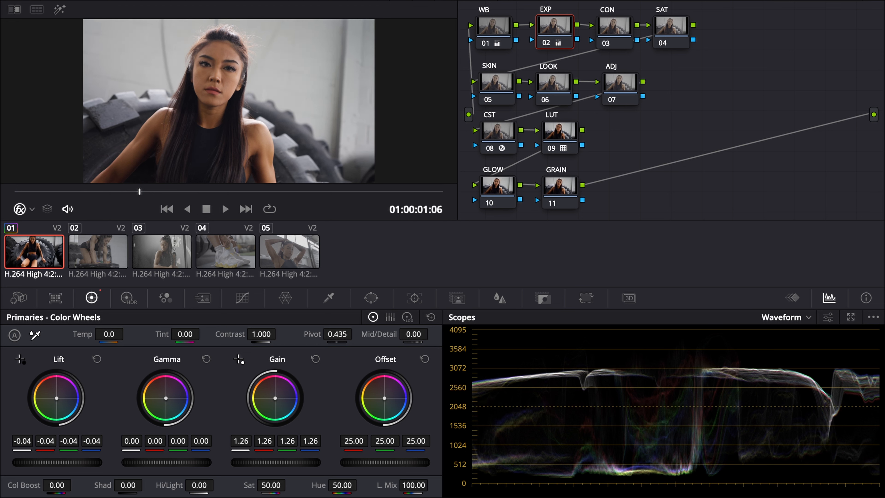
left_click_drag(166, 463, 172, 462)
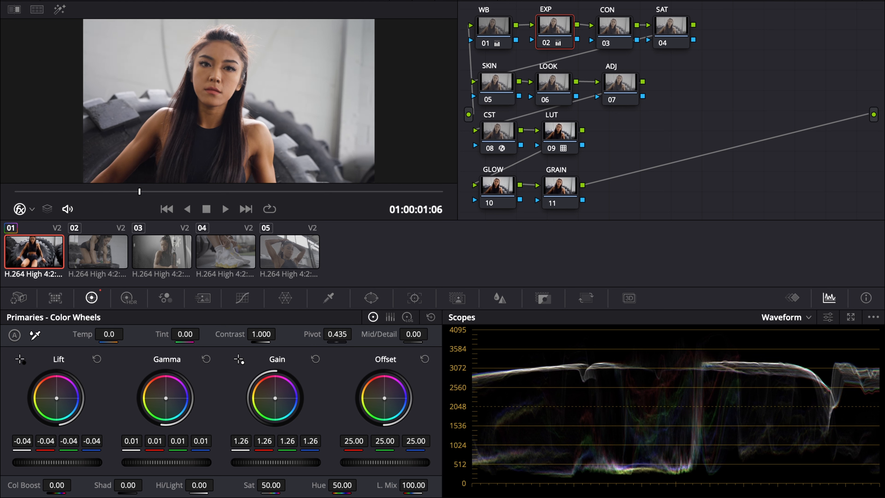
left_click_drag(173, 462, 176, 462)
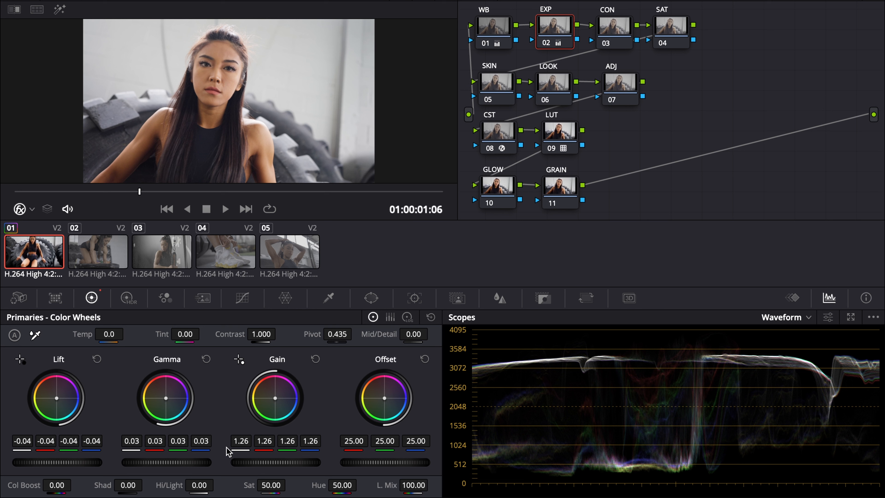
Step: Set the CON node's contrast to 1.062 with a pivot of 0.529, and set the SAT node's saturation to 55
left_click(617, 30)
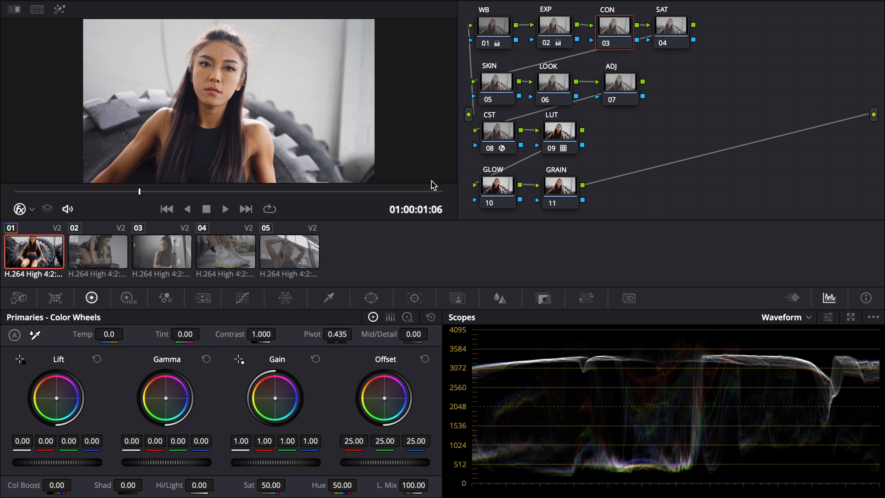
left_click(554, 31)
left_click(613, 35)
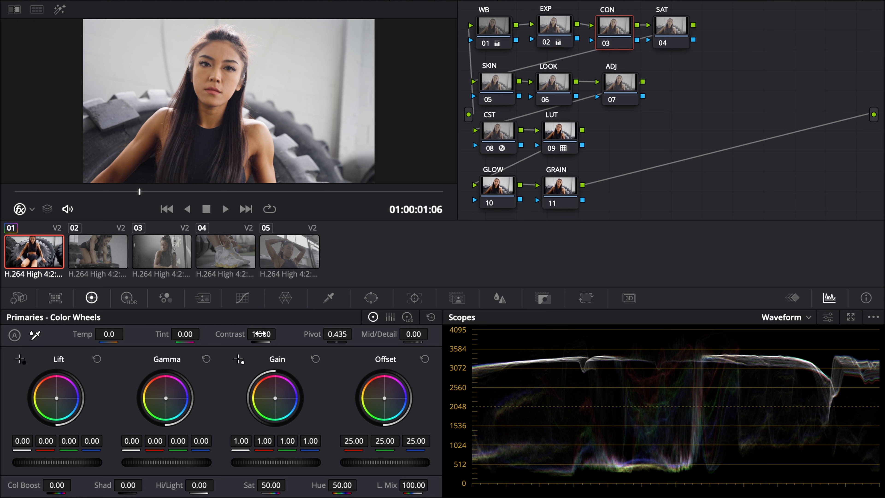
left_click_drag(261, 333, 279, 335)
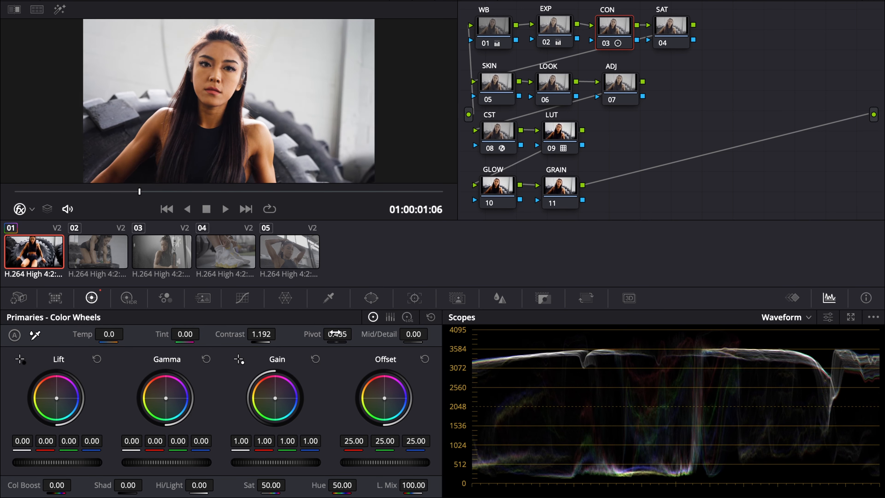
left_click_drag(355, 334, 355, 334)
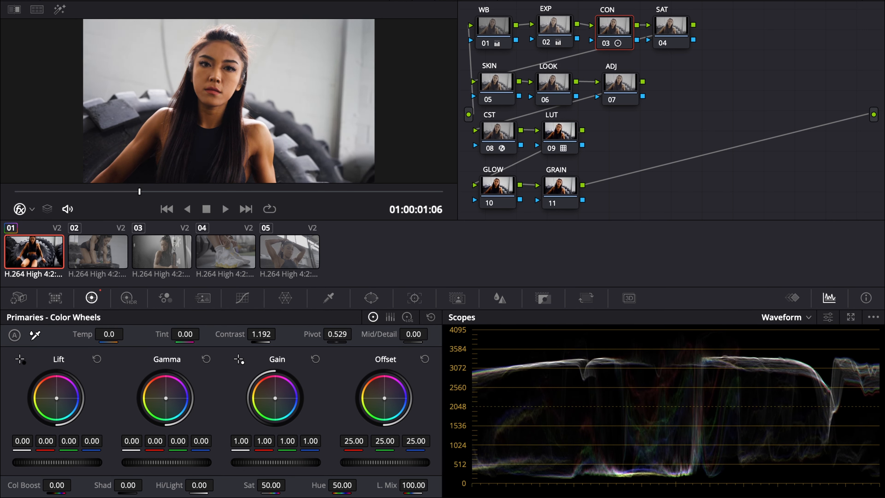
left_click_drag(261, 334, 261, 333)
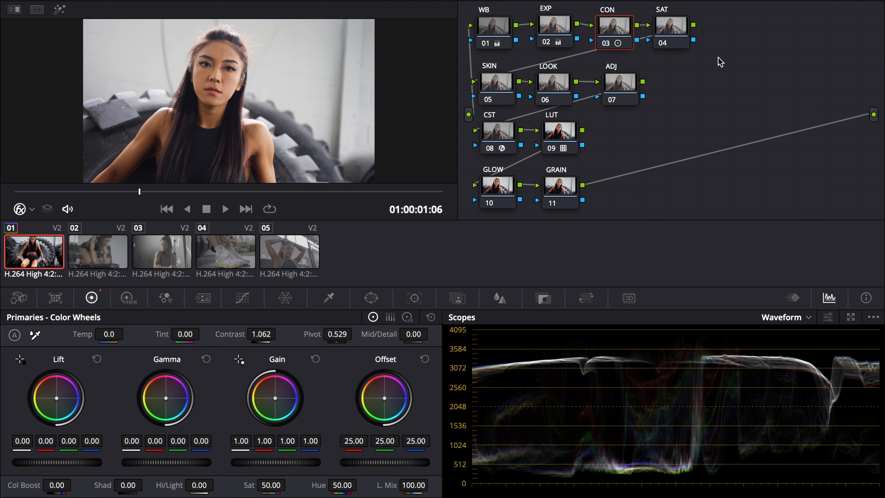
left_click(679, 29)
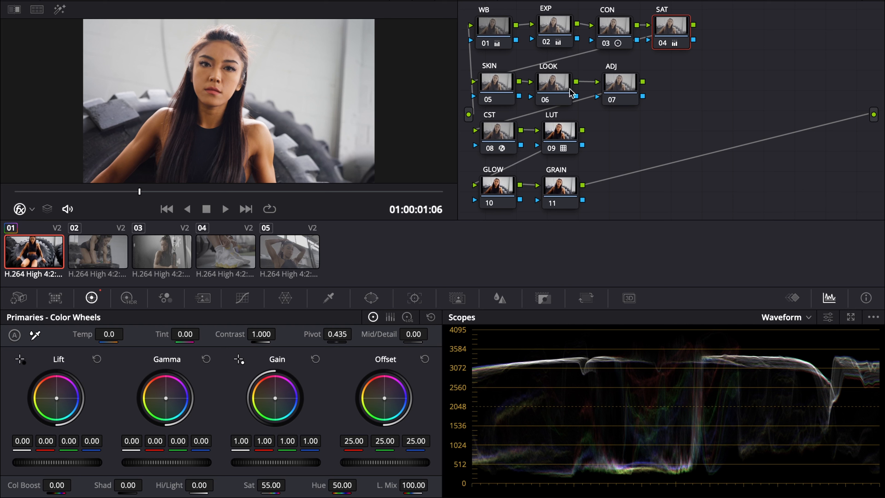
Step: On the SKIN node, sample the woman's skin with the HSL qualifier and narrow the hue width to 6.5 in highlight view
left_click(498, 89)
left_click(330, 298)
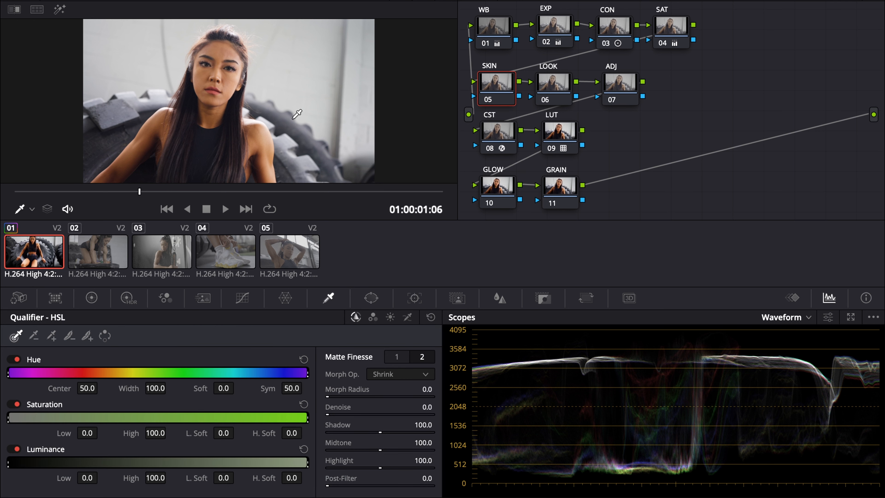
left_click(145, 135)
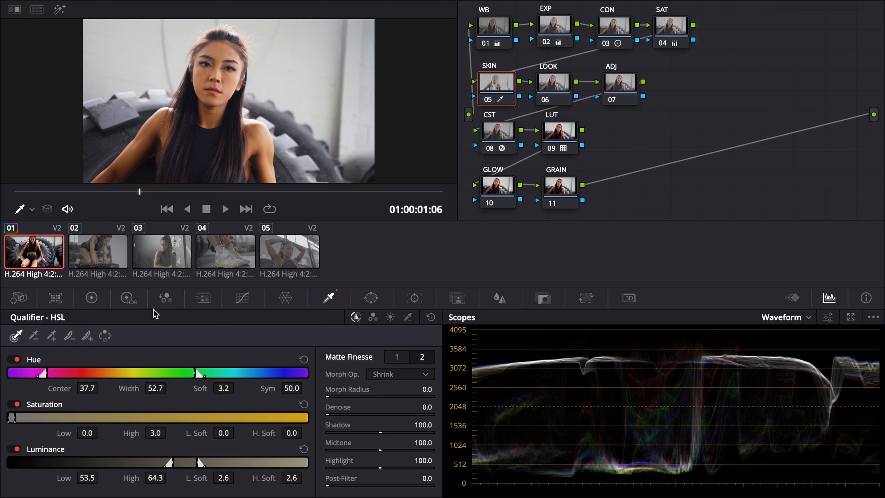
key("shift+h")
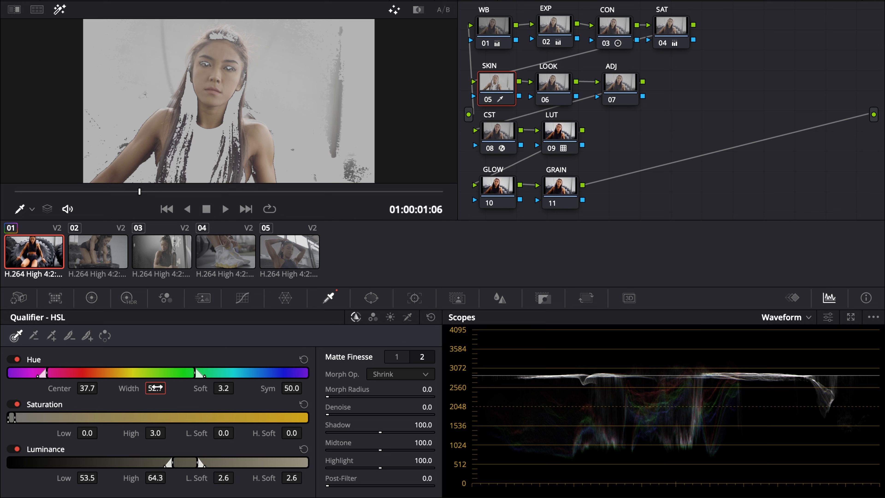
mouse_move(157, 380)
left_mouse_down()
mouse_move(28, 380)
mouse_move(168, 387)
mouse_move(156, 389)
left_mouse_up()
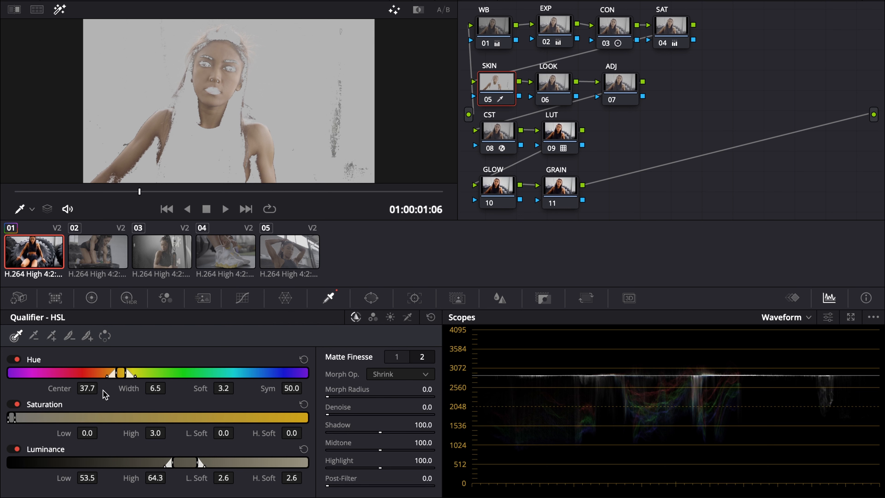
Step: Widen the skin qualifier's saturation high to 8.4 and its luminance range to 40.3 through 71.4
left_click_drag(90, 390, 90, 390)
left_click_drag(14, 415, 33, 424)
left_click_drag(170, 464, 130, 463)
left_click_drag(197, 463, 219, 463)
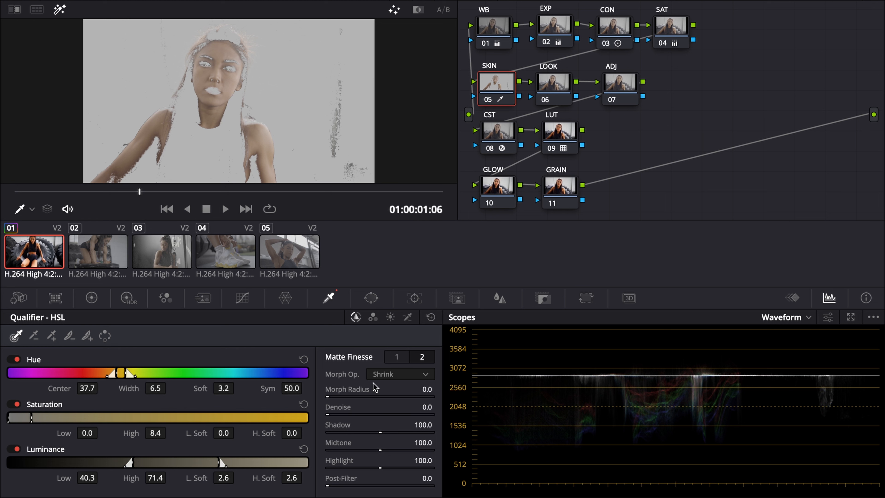
Step: Refine the skin matte with blur radius 37.1, clean black 26.5 and denoise 17.5
left_click(394, 358)
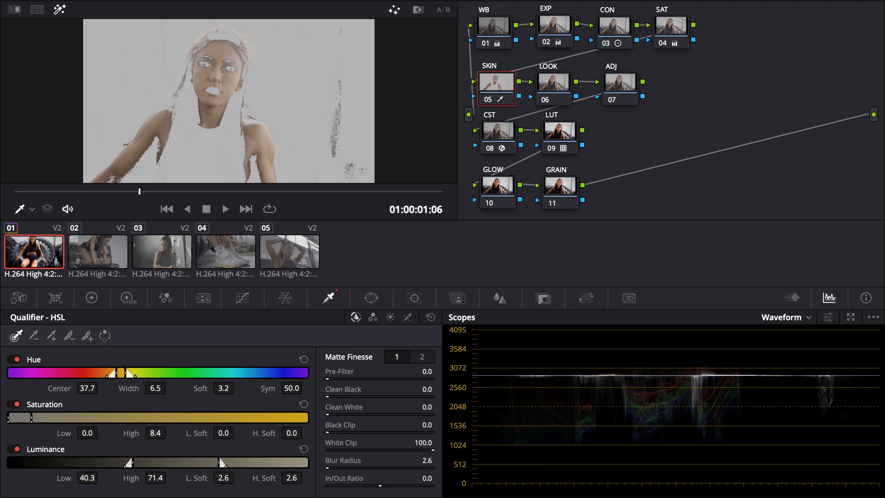
left_click_drag(426, 460, 447, 461)
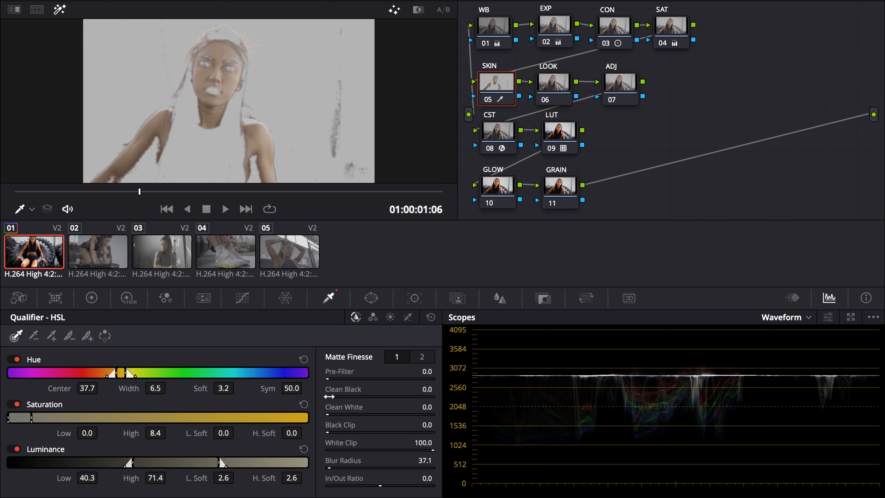
left_click_drag(342, 390, 386, 390)
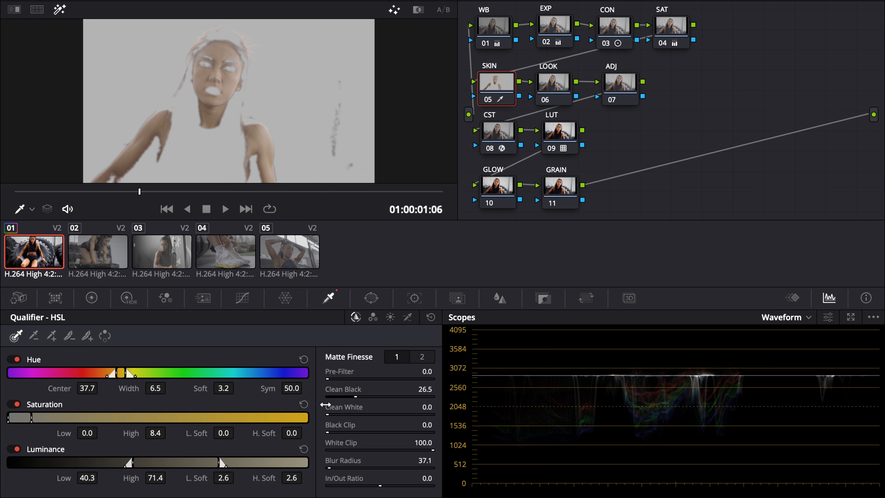
mouse_move(329, 412)
left_mouse_down()
mouse_move(338, 412)
mouse_move(327, 414)
left_mouse_up()
left_click(422, 357)
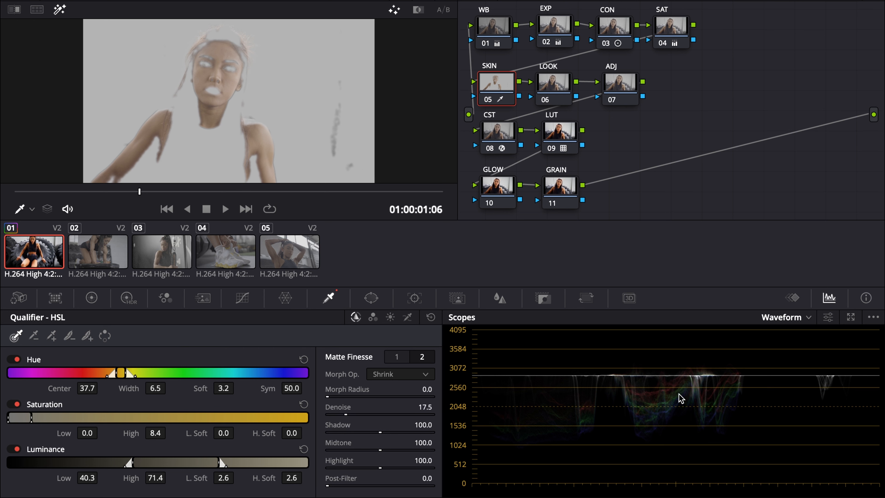
Step: Switch the scope to the vectorscope and set the qualified skin's hue to 51.40 and saturation to 39.60, ending with highlight off
left_click(773, 318)
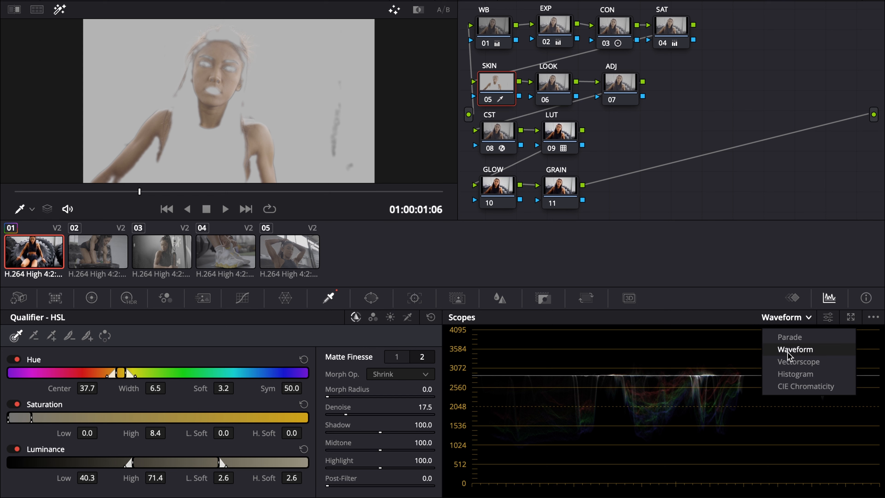
left_click(787, 362)
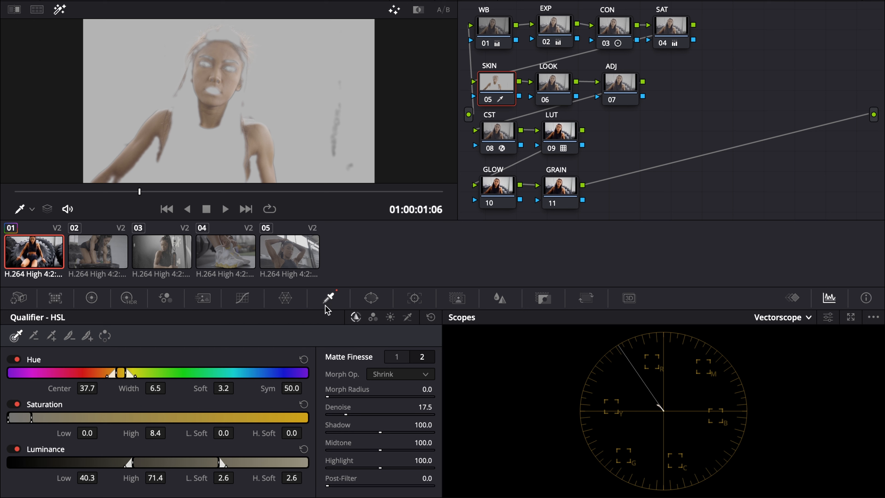
left_click(93, 298)
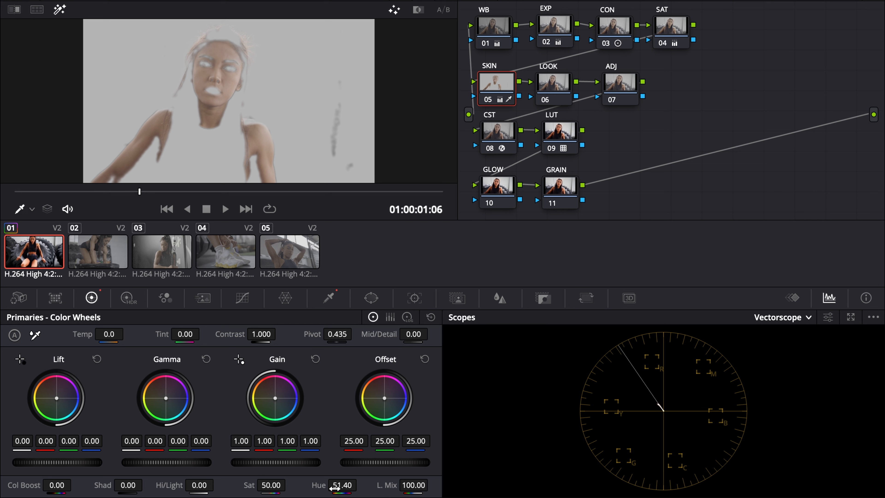
key("shift+h")
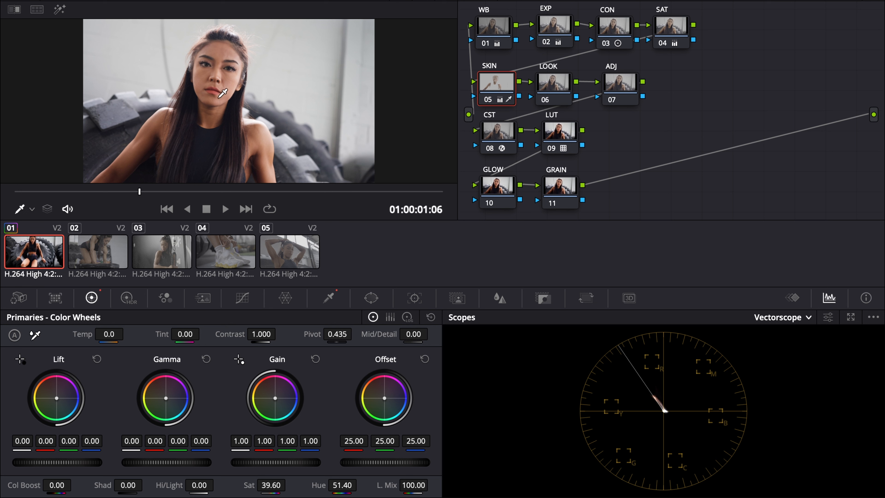
Step: Move the CST, LUT, GLOW and GRAIN nodes aside as a group and add a parallel node to the SKIN node
left_click_drag(97, 192, 156, 191)
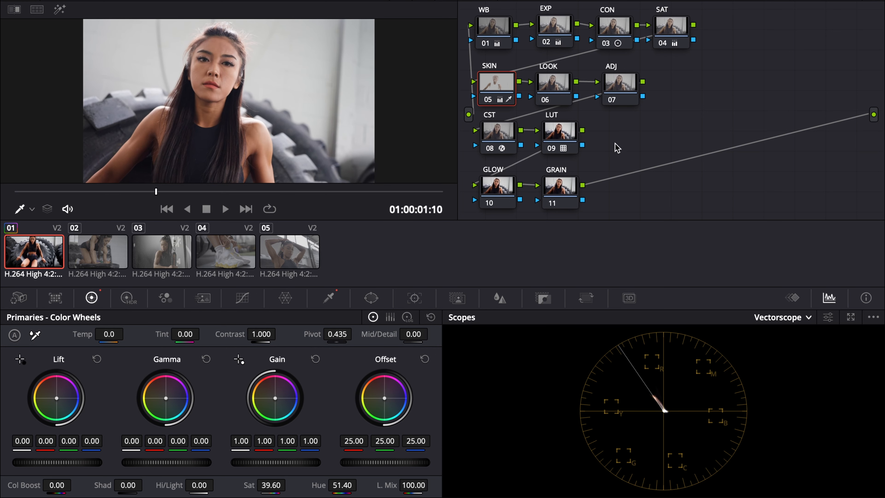
left_click_drag(625, 133, 498, 207)
left_click_drag(508, 147, 713, 140)
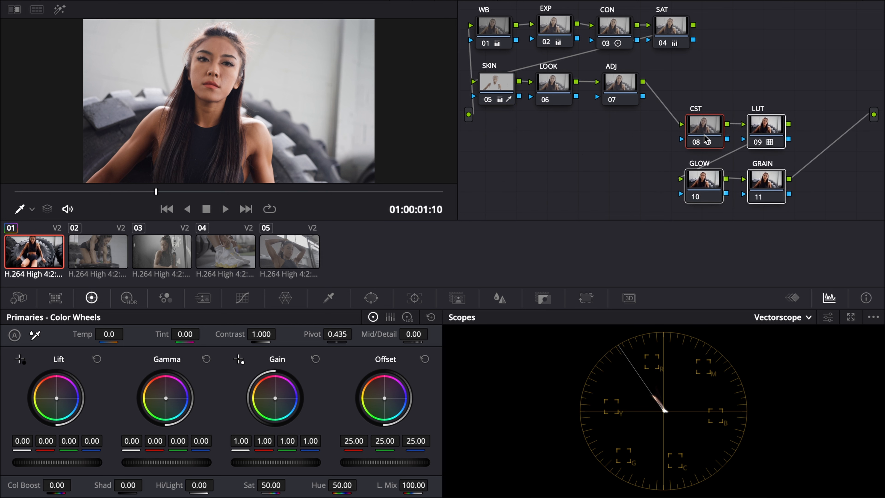
left_click(504, 89)
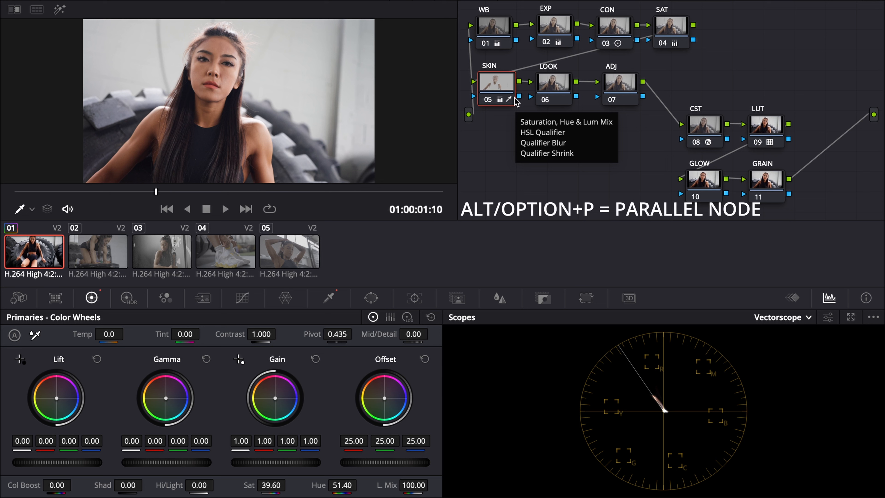
key("alt+p")
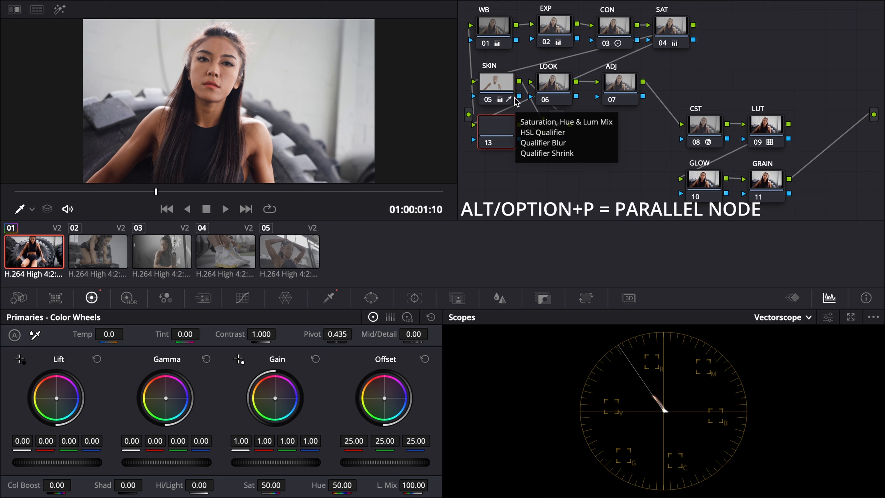
Step: Space out the node graph by shifting LOOK, ADJ and the four output nodes away from the parallel mixer and separating the two parallel nodes
left_click_drag(625, 77, 604, 91)
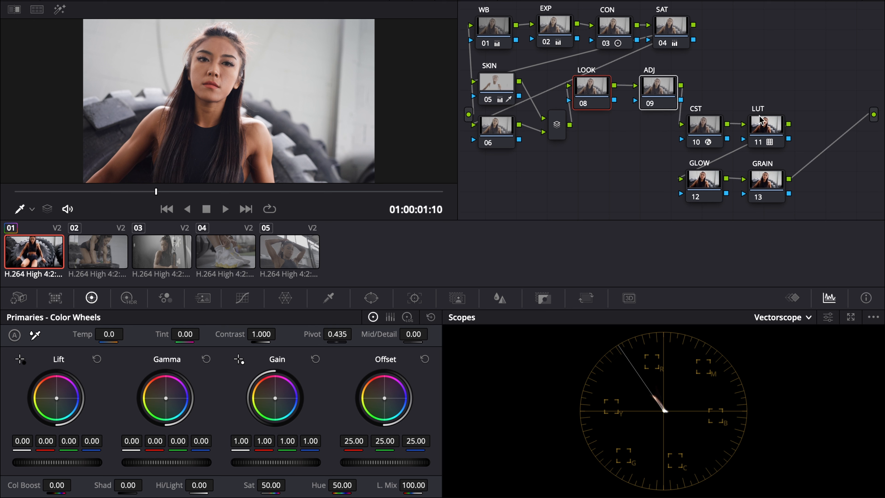
left_click_drag(798, 91, 685, 205)
left_click(710, 138)
left_click_drag(710, 138, 763, 142)
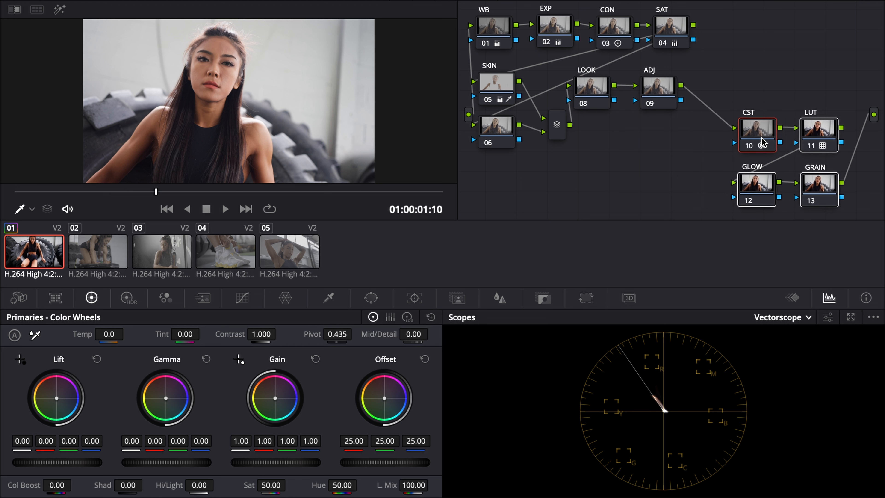
left_click_drag(681, 140, 625, 103)
left_click_drag(573, 151, 491, 98)
left_click_drag(489, 138, 503, 168)
Step: Label the new parallel node below SKIN as "Lips"
left_click(522, 181)
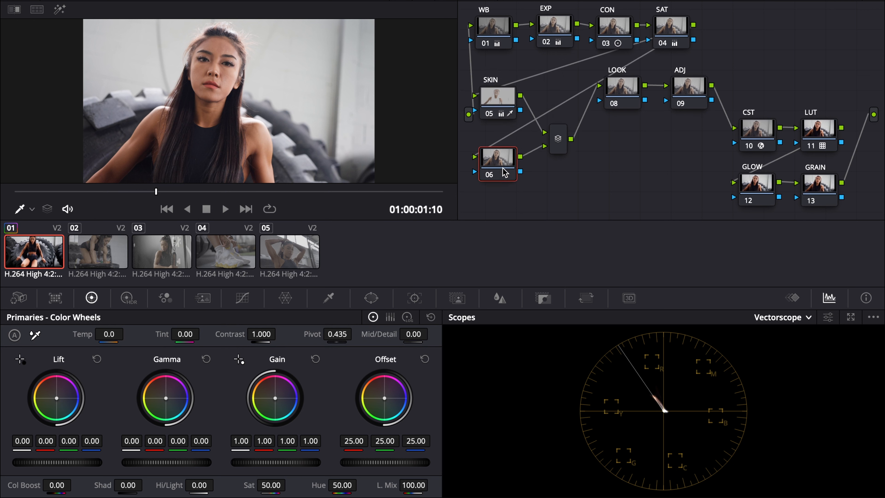
type("Lips")
key("Return")
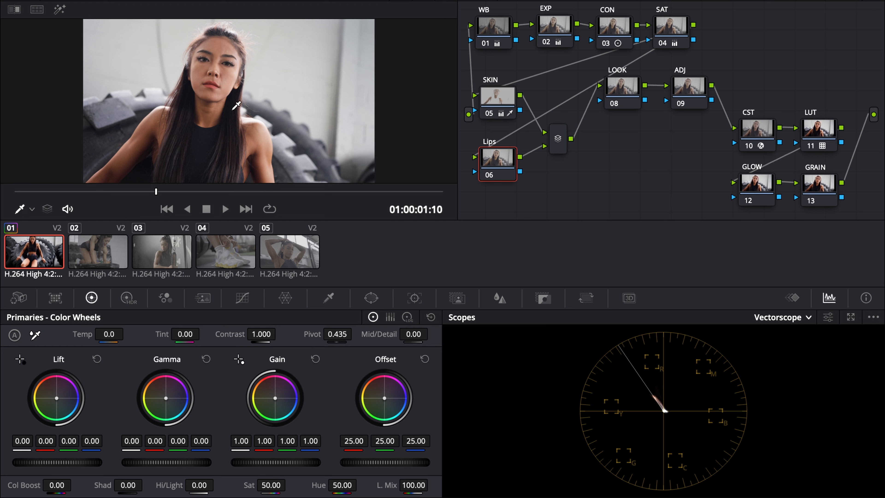
Step: Sample the woman's lips with the HSL qualifier on the Lips node and narrow the hue width to 0.9 in highlight view
left_click(328, 297)
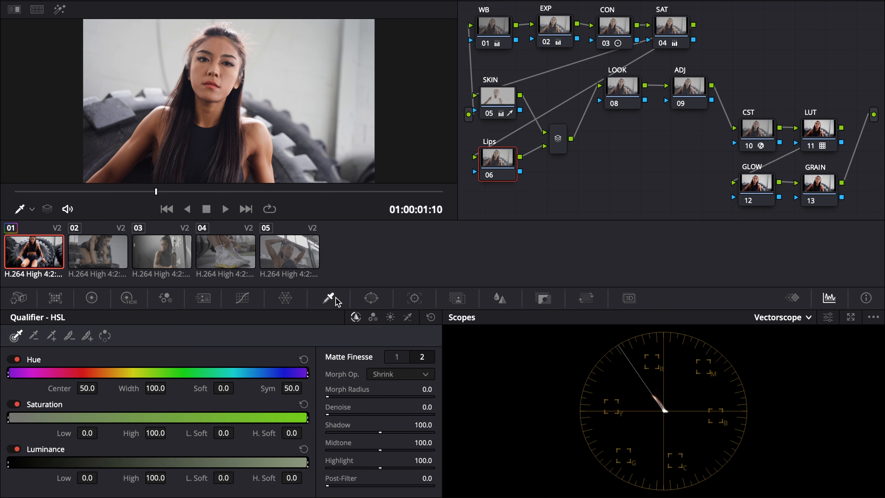
left_click(212, 79)
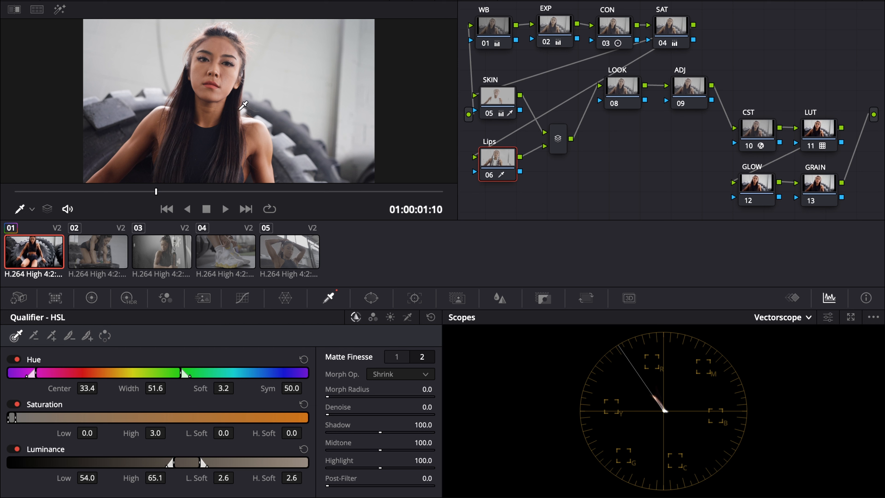
key("shift+h")
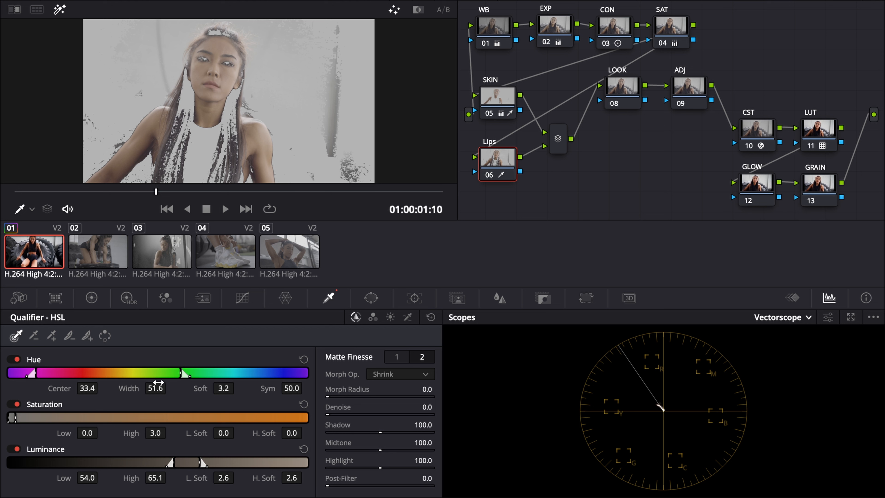
left_click_drag(159, 383, 125, 383)
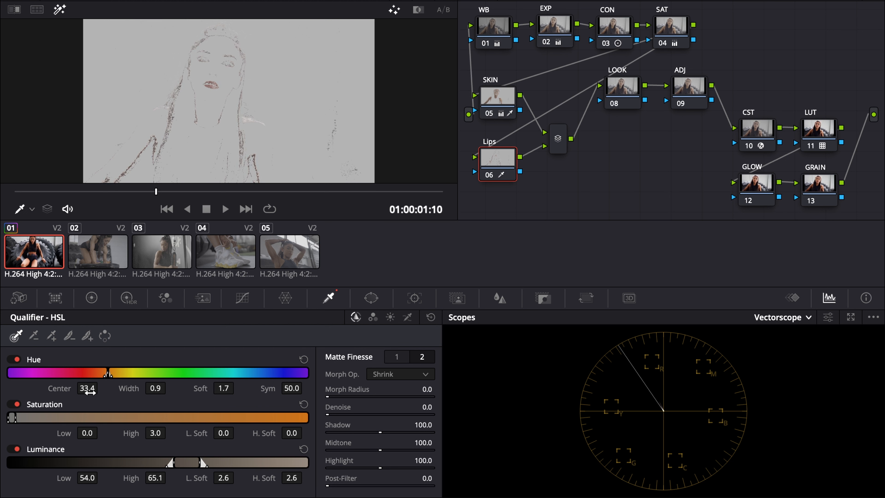
Step: Refine the Lips matte with hue center 33.1, width 1.4, soft 2.7, denoise 12.1, clean black 34.2 and blur radius 41.0
left_click_drag(102, 388, 101, 387)
left_click_drag(169, 388, 170, 389)
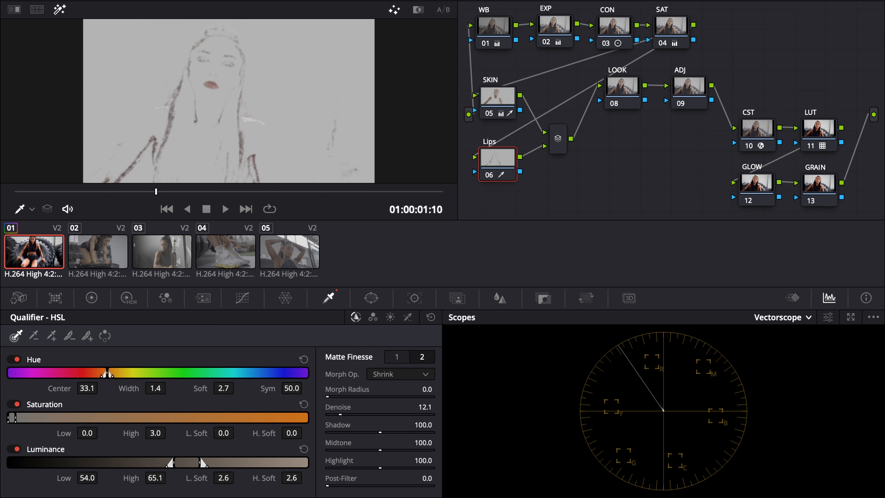
left_click(400, 357)
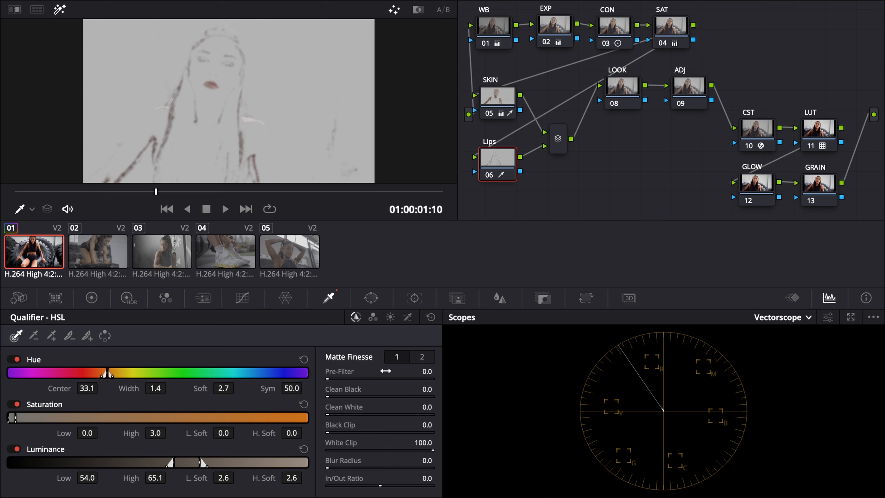
left_click_drag(332, 397, 335, 397)
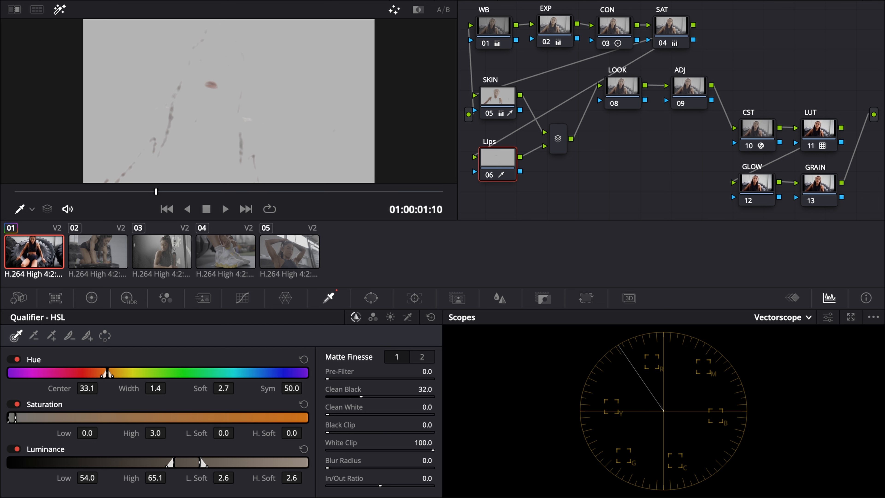
left_click_drag(367, 397, 371, 396)
left_click_drag(329, 468, 329, 468)
Step: Set the Lips qualifier's luminance range to 50.0–62.3 and saturation high to 100.0, and turn off the highlight view
mouse_move(180, 463)
left_mouse_down()
mouse_move(160, 463)
mouse_move(254, 463)
mouse_move(181, 463)
mouse_move(191, 462)
left_mouse_up()
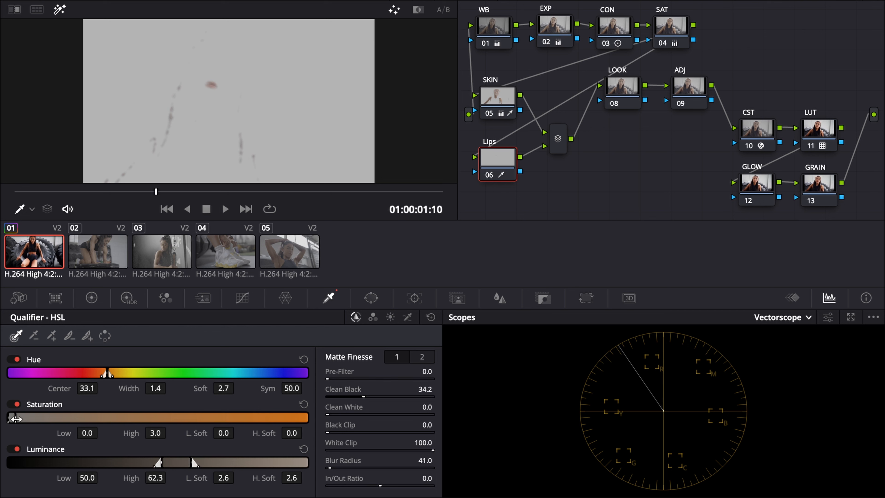
left_click_drag(13, 417, 252, 434)
left_click_drag(499, 162, 498, 155)
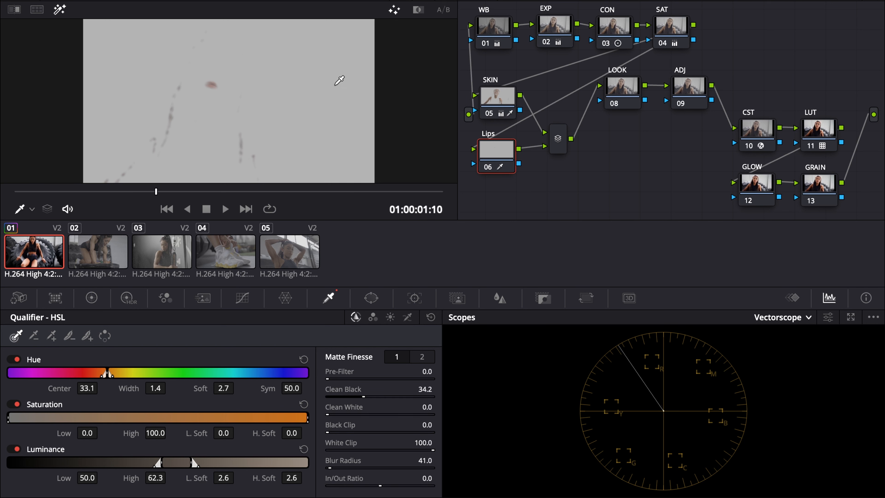
key("shift+h")
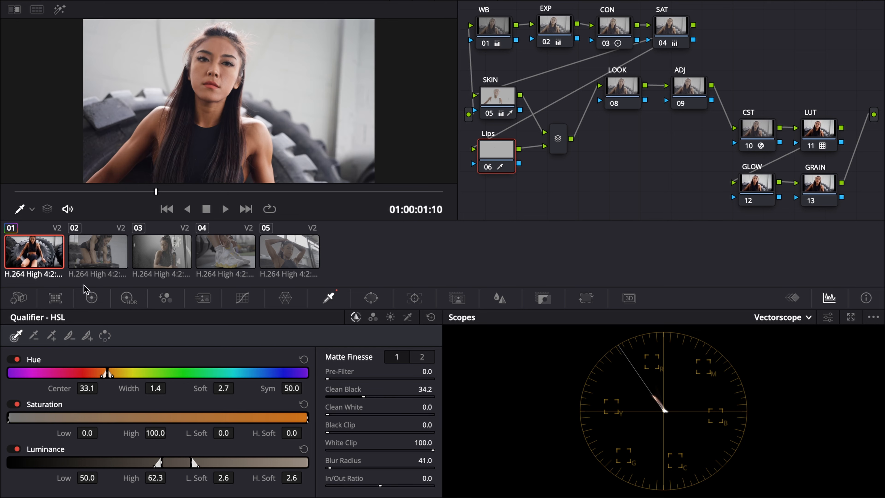
Step: Set the Lips node's saturation to 31.80 and hue to 51.60, comparing the image with the node disabled and enabled
left_click(91, 297)
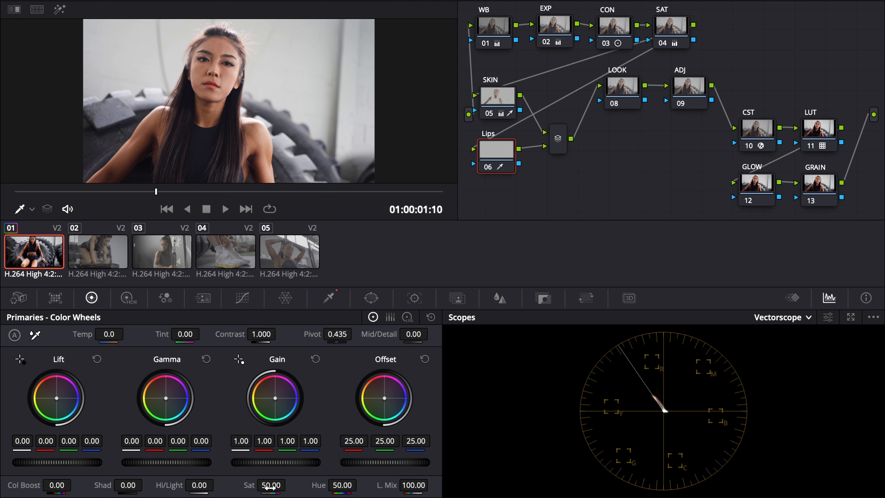
left_click_drag(270, 485, 262, 485)
key("ctrl+d")
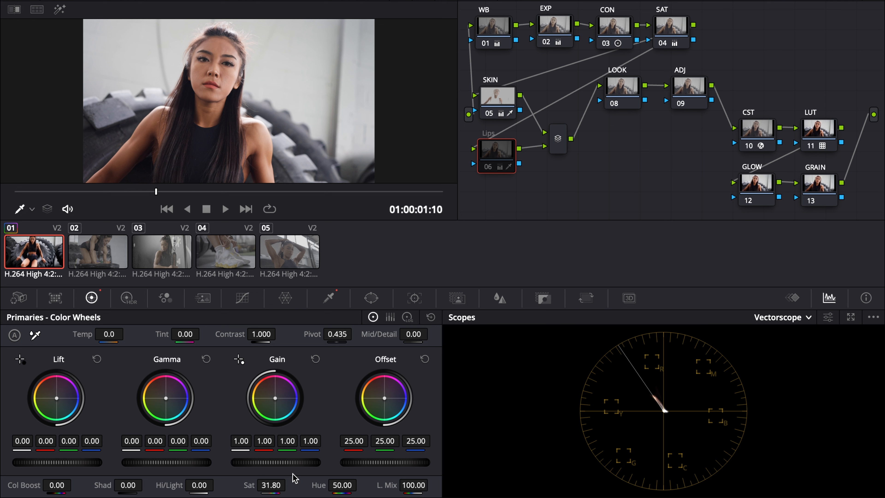
key("ctrl+d")
key("ctrl+d")
key("ctrl+d")
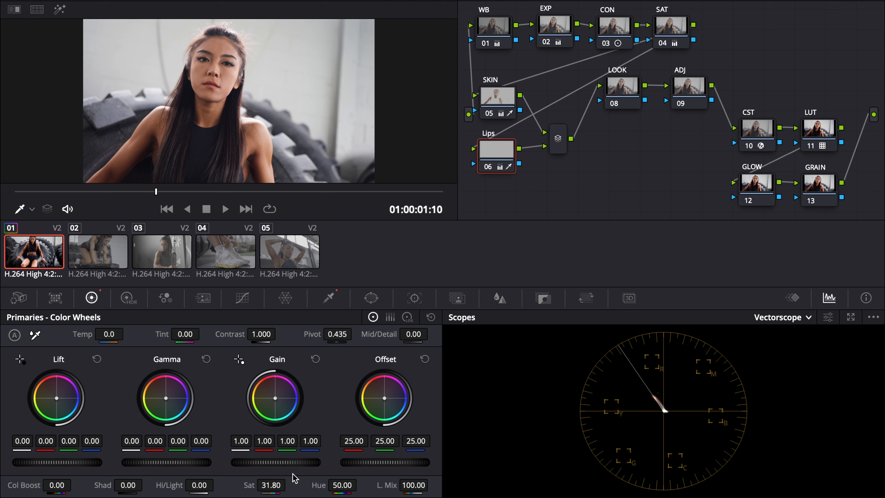
key("ctrl+d")
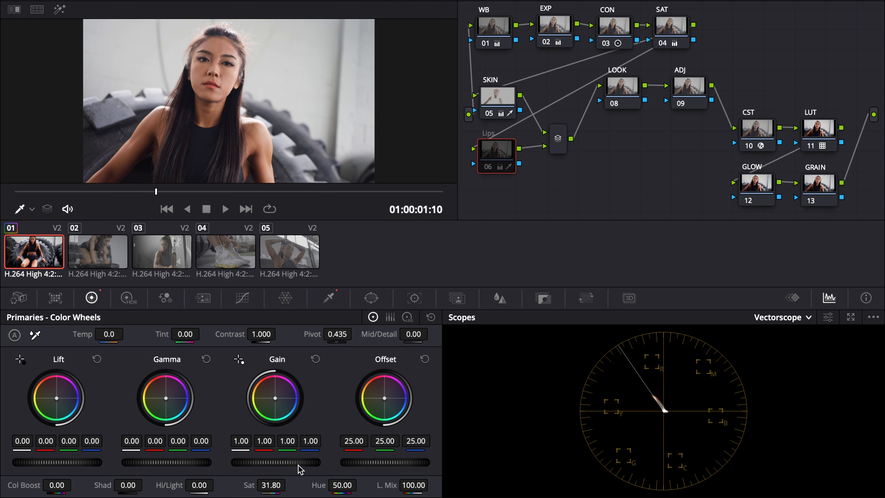
key("ctrl+d")
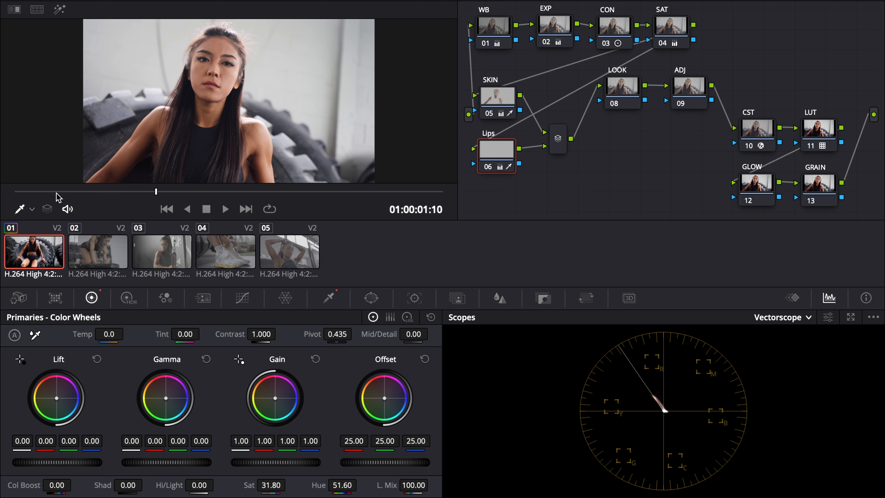
Step: Compare the Lips node off and on at 01:00:01:13 and set its contrast to 0.958
left_click_drag(58, 193, 167, 205)
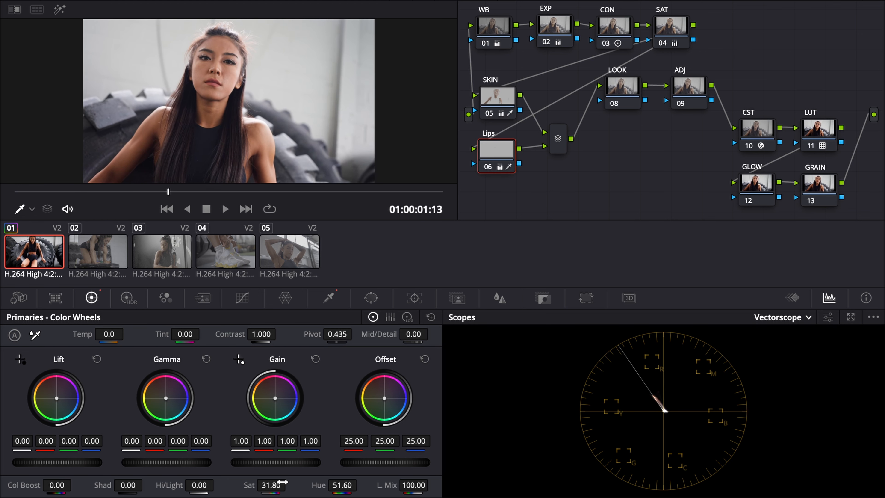
key("ctrl+d")
key("ctrl+d")
left_click_drag(261, 334, 248, 334)
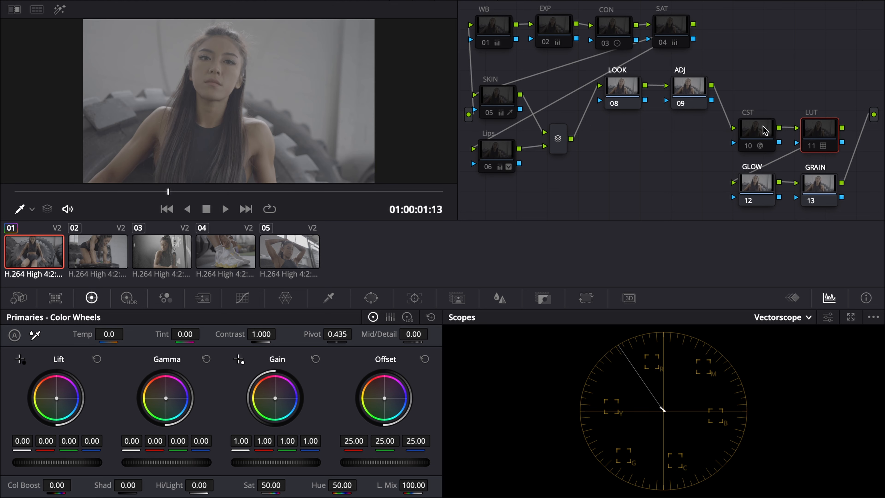
Step: Re-enable the CST and LUT nodes to restore the color space conversion on the clip
left_click(763, 126)
key("super+d")
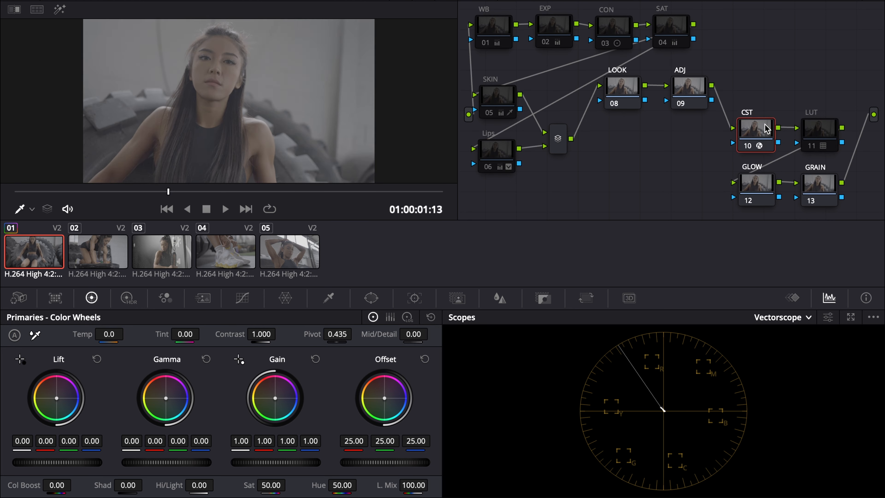
left_click(817, 136)
key("super+d")
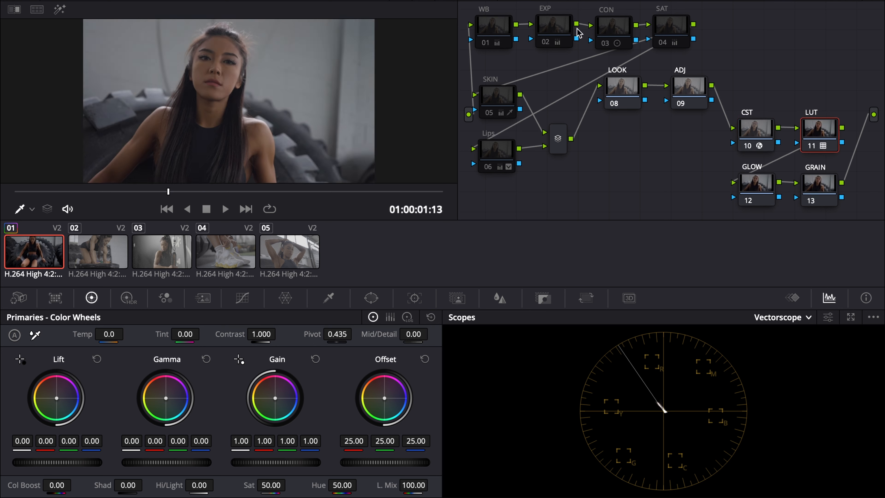
Step: Re-enable the WB, EXP, CON and SAT nodes one at a time, comparing the image with WB off and on
left_click(493, 28)
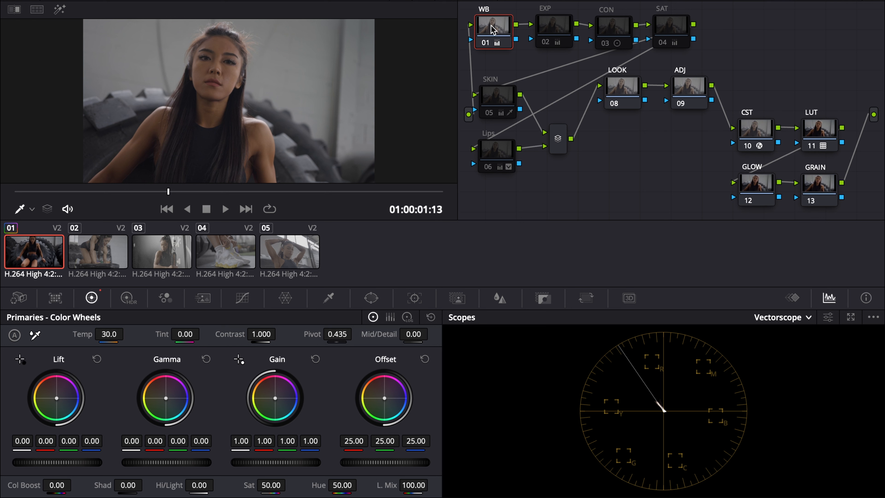
key("super+d")
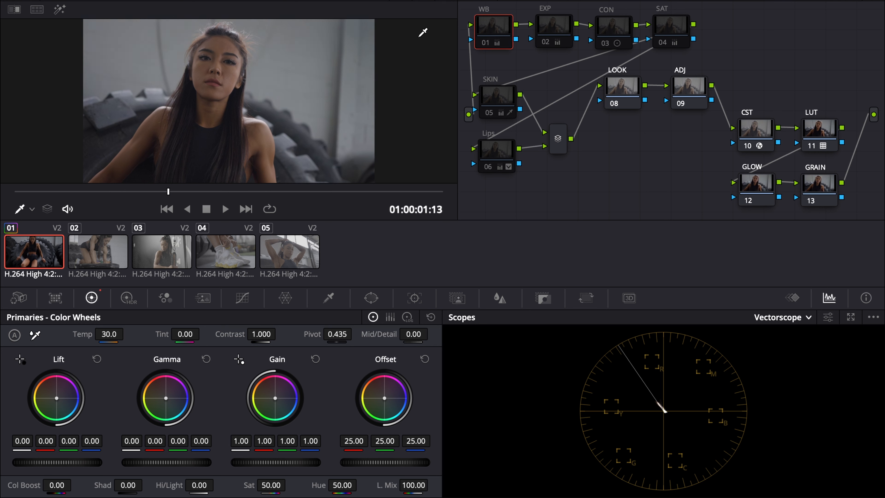
key("super+d")
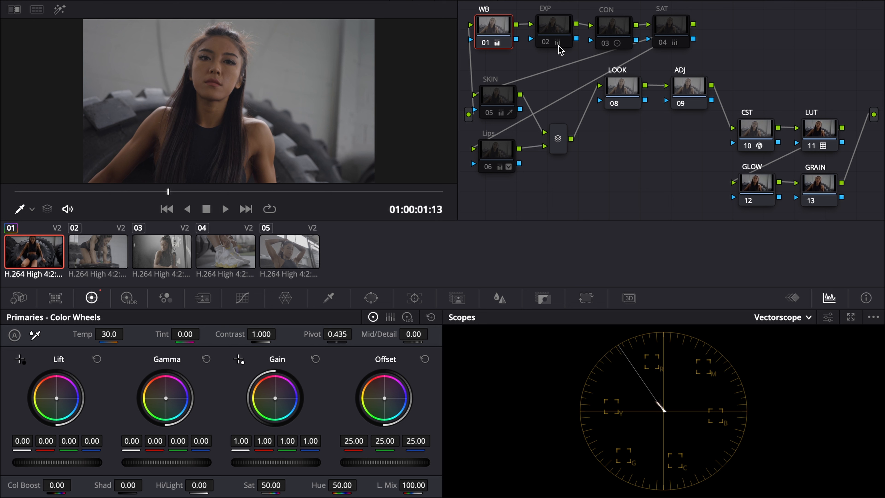
left_click(560, 30)
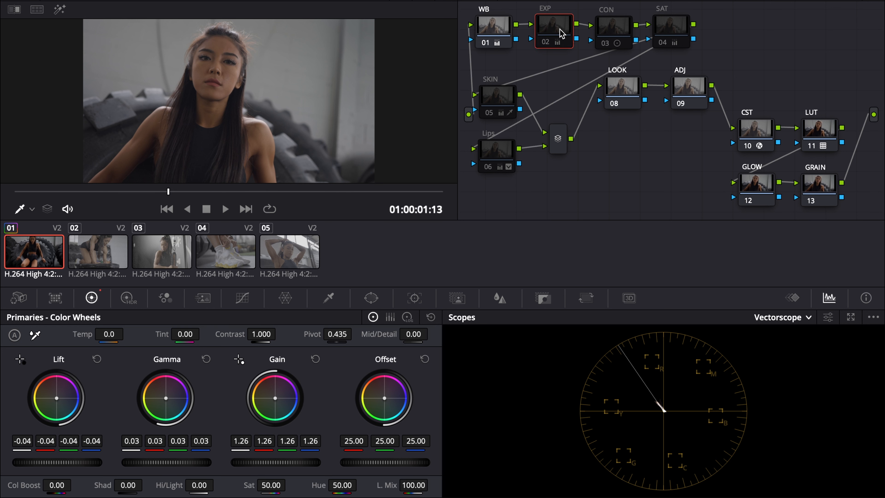
key("super+d")
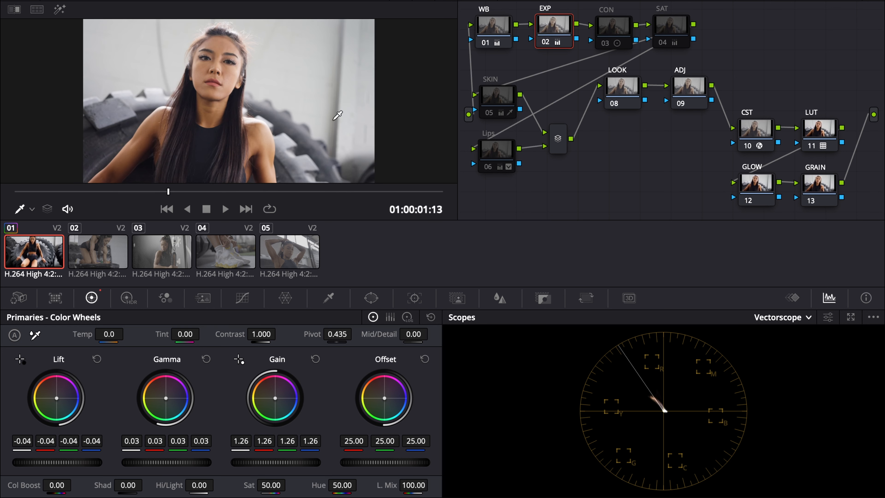
left_click(629, 33)
key("super+d")
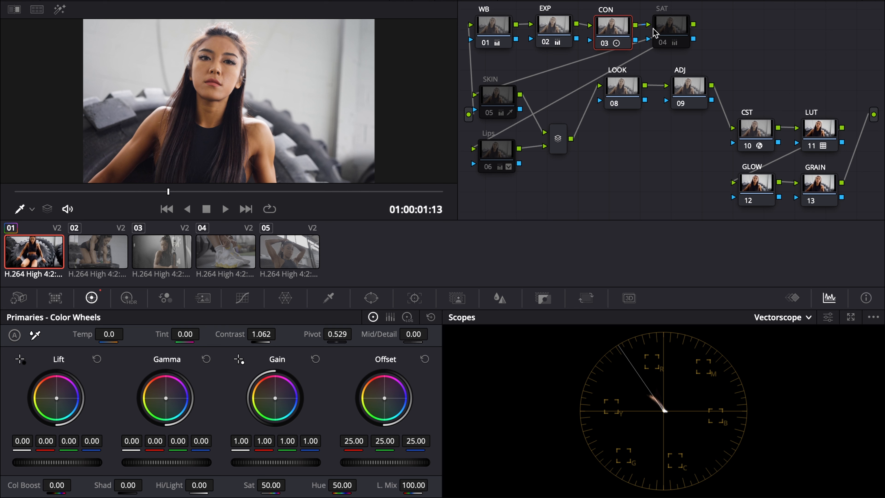
left_click(668, 26)
key("super+d")
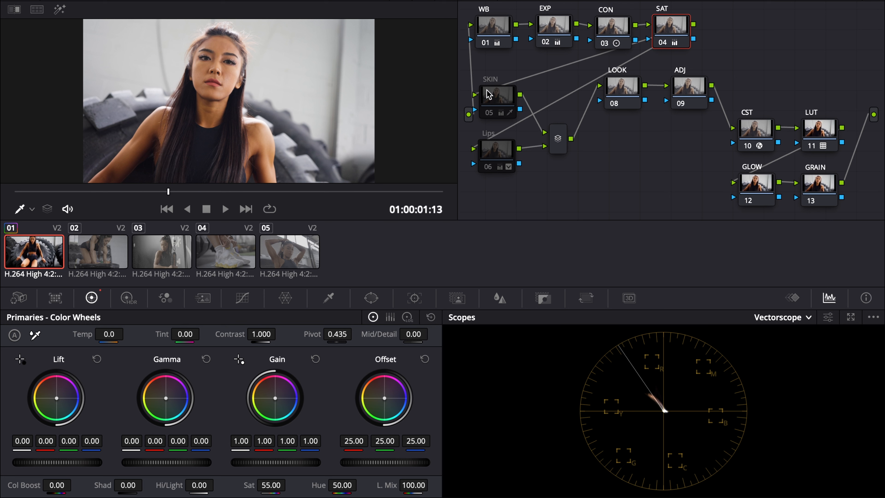
Step: Re-enable the SKIN node and the Lips node in the parallel branch
left_click(504, 100)
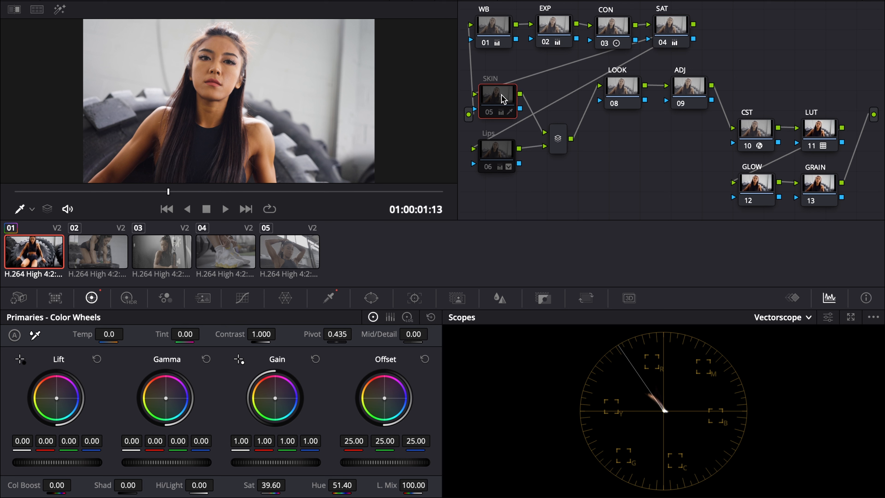
key("super+d")
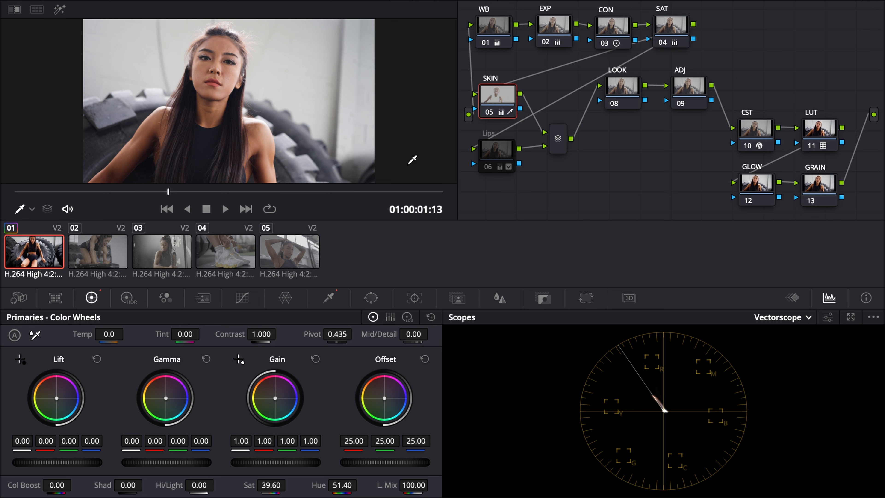
left_click(499, 153)
key("super+d")
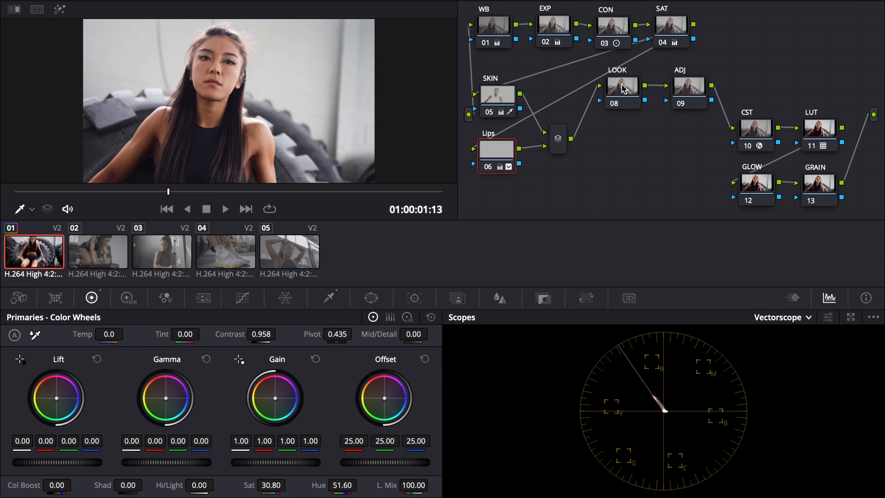
Step: Move the LOOK node closer to the parallel mixer and open its custom curves
left_click(623, 88)
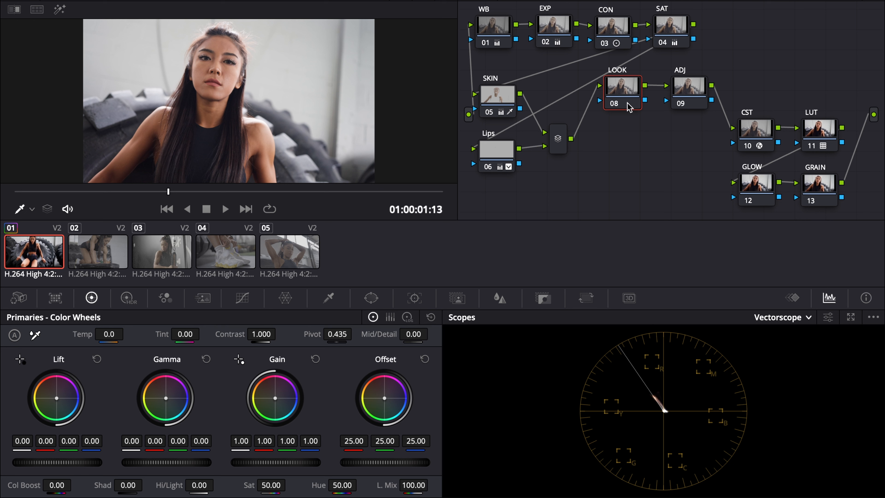
left_click_drag(623, 93, 602, 95)
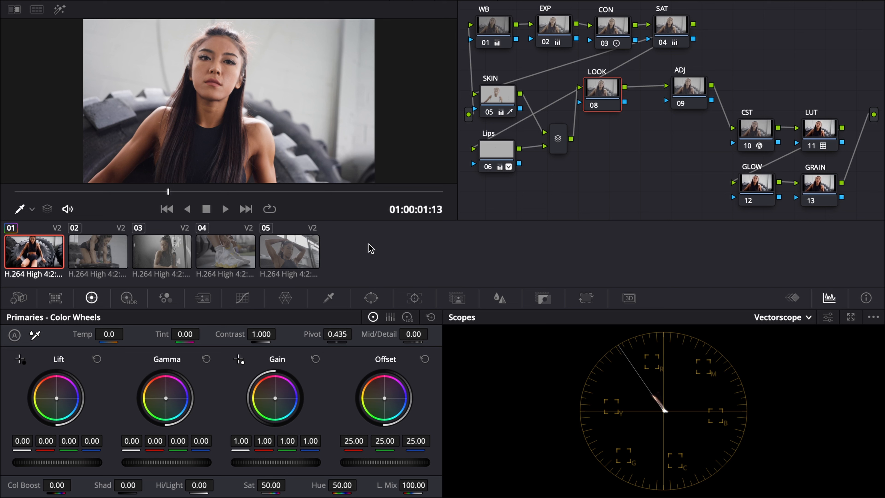
left_click(245, 298)
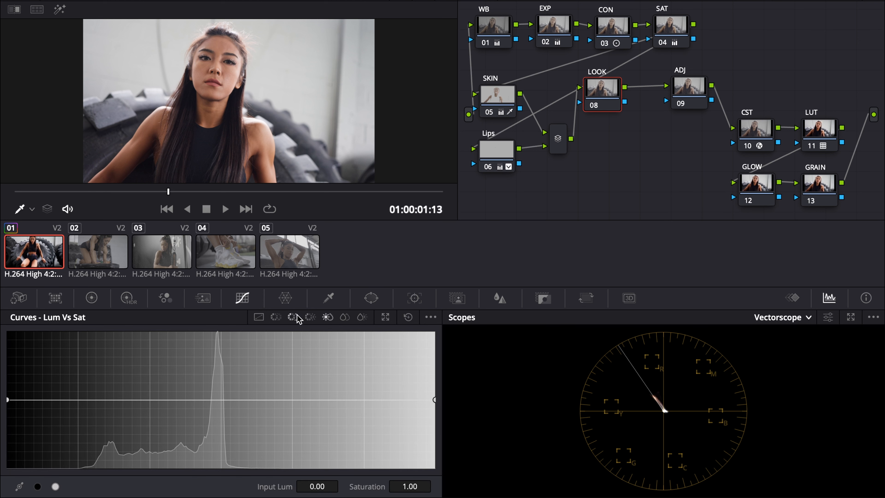
left_click(258, 317)
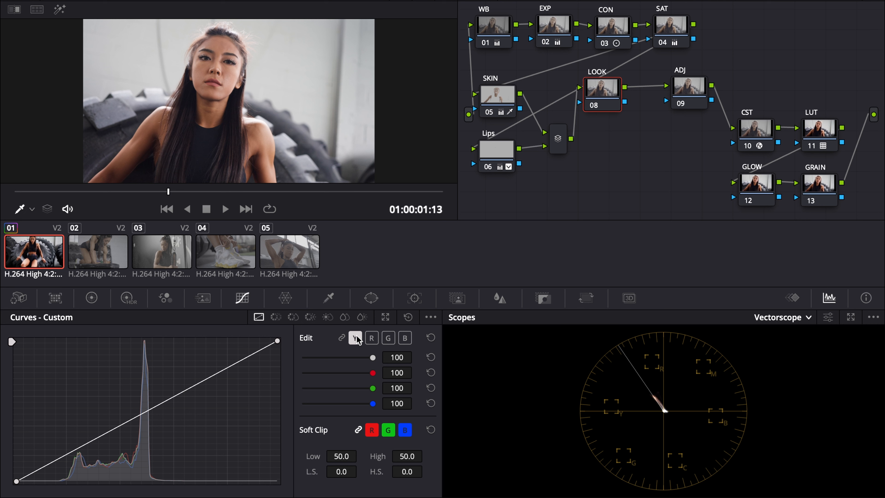
Step: Try shifting the white point and lifting the black point of the LOOK node's luma curve, and reset the curves
left_click_drag(277, 340, 271, 340)
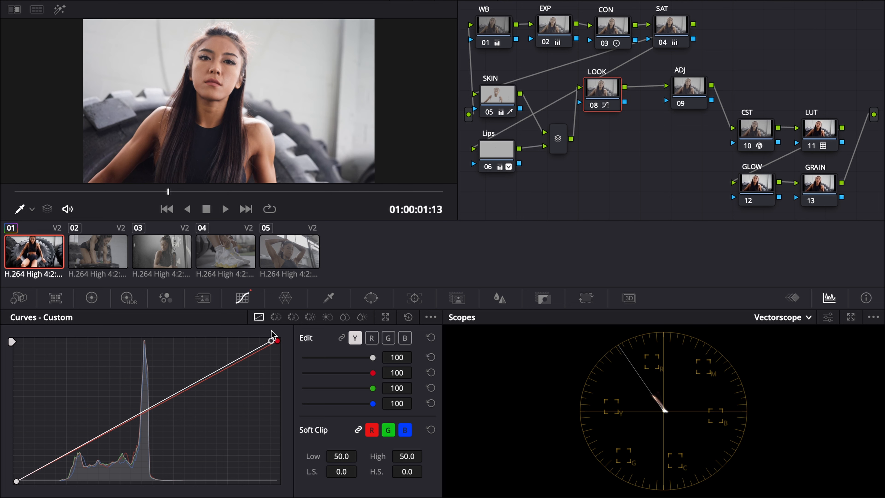
left_click_drag(15, 481, 23, 465)
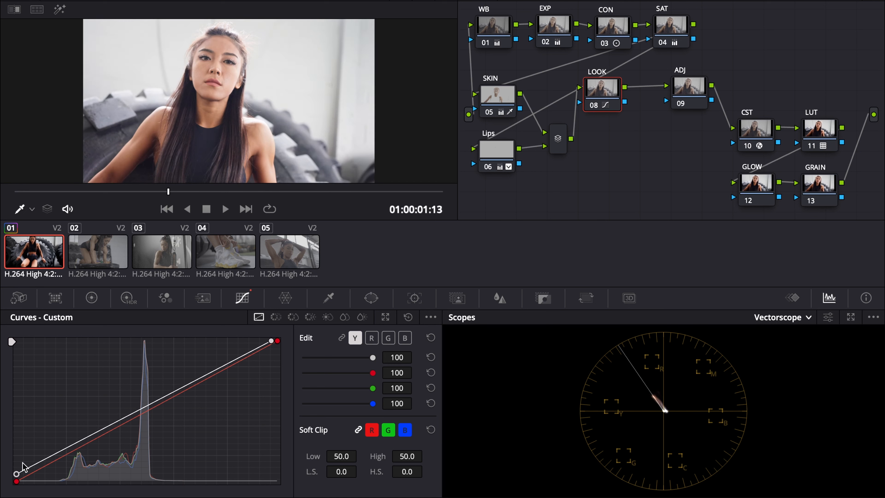
left_click(408, 317)
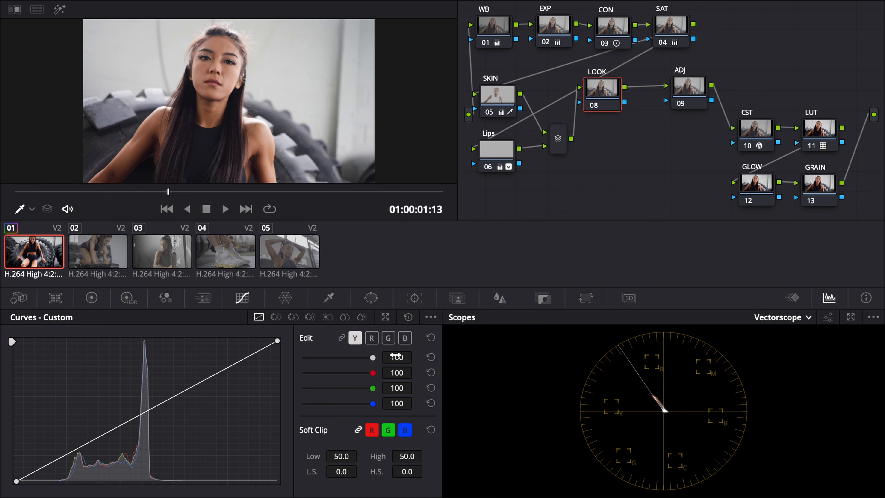
Step: Shape the LOOK node's red curve by lowering a point in the shadows and raising a point in the highlights
left_click(371, 338)
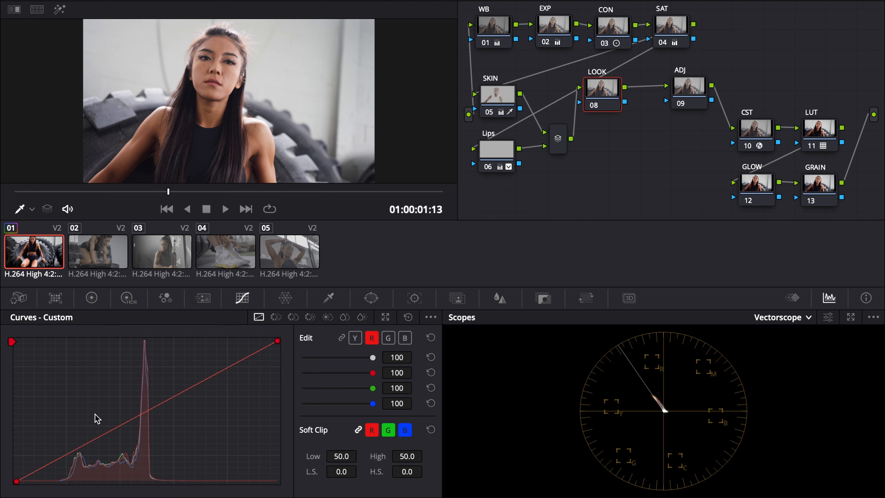
left_click(72, 450)
mouse_move(72, 450)
left_mouse_down()
mouse_move(63, 433)
mouse_move(73, 457)
left_mouse_up()
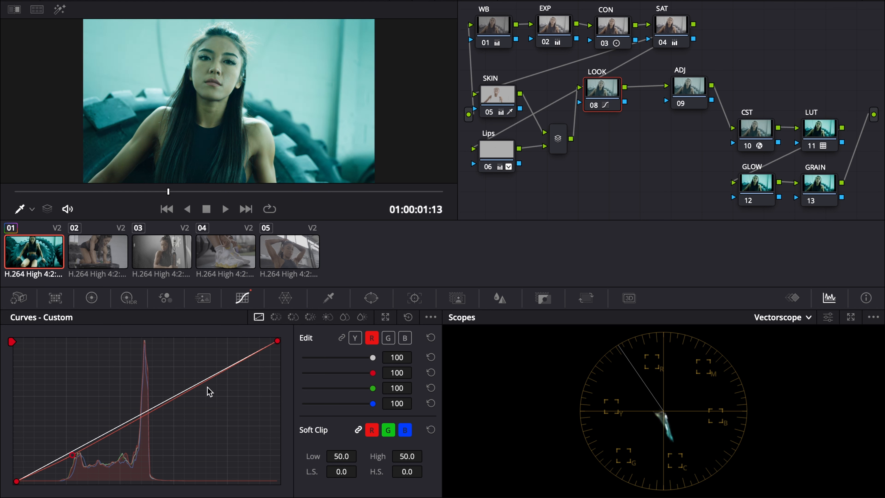
left_click_drag(216, 375, 216, 371)
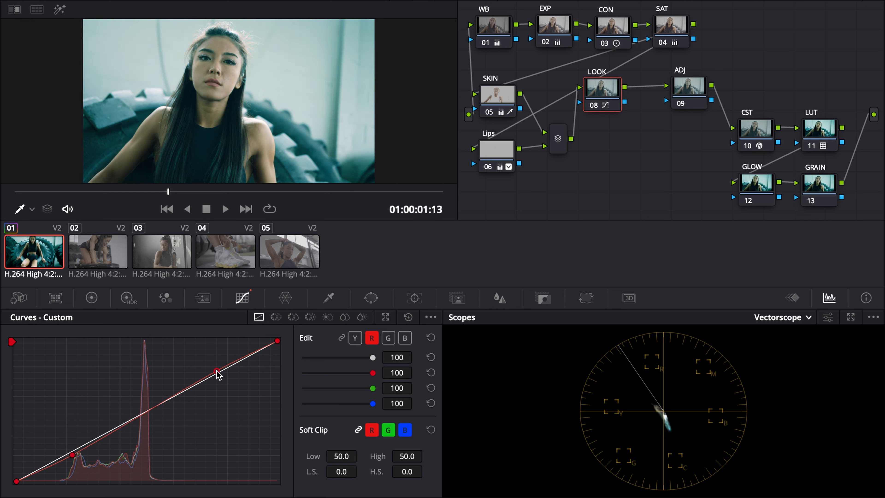
Step: Anchor the midtones of the LOOK node's red curve at neutral and fine-tune its shadow and highlight points
left_click_drag(146, 409, 144, 410)
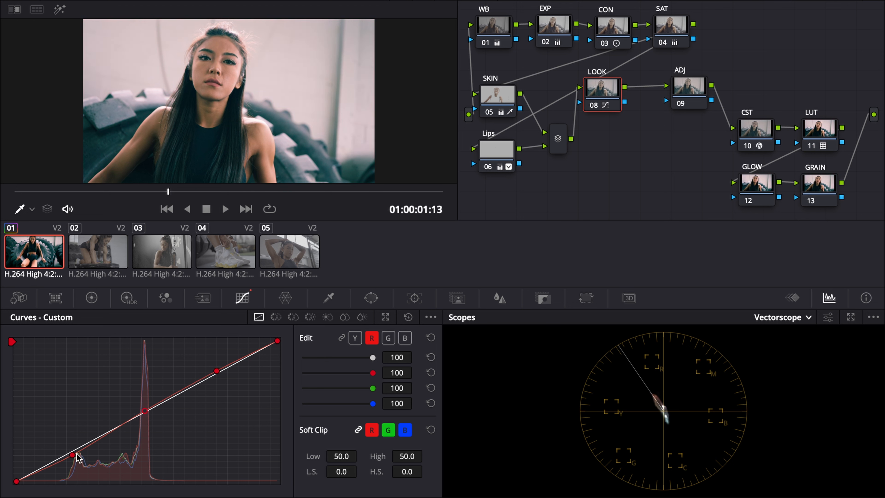
left_click_drag(77, 453, 72, 452)
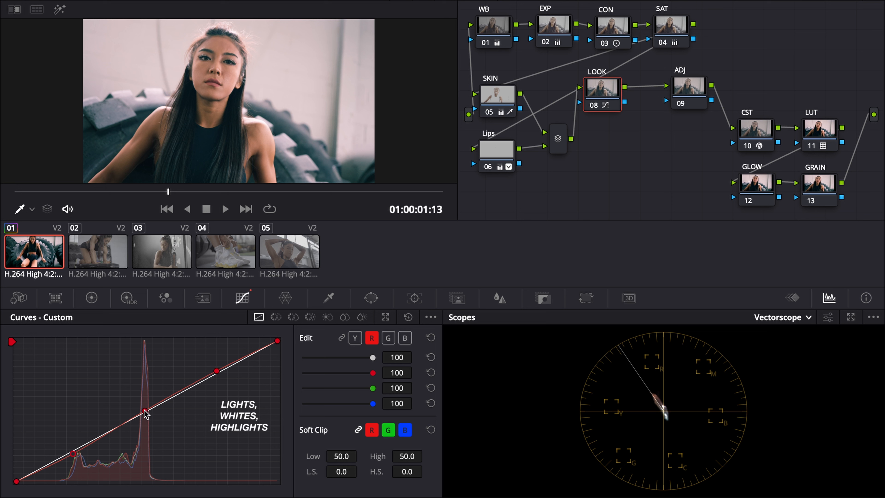
left_click_drag(74, 457, 72, 459)
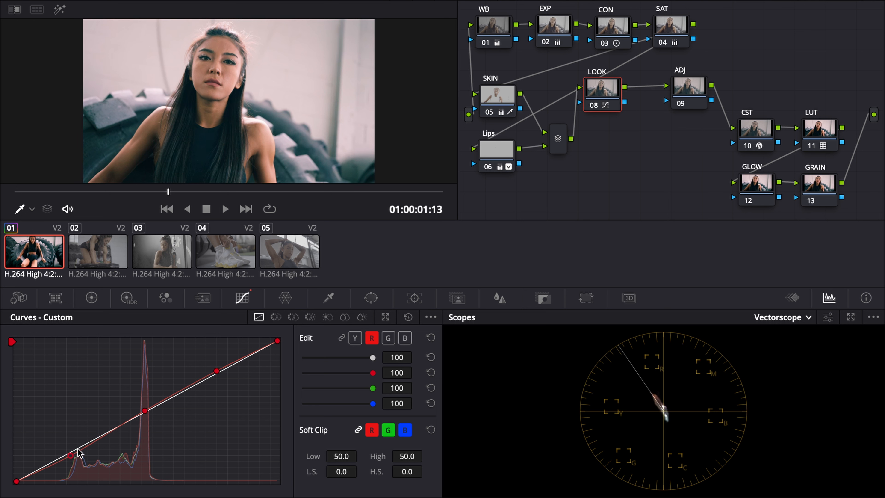
left_click_drag(219, 375, 218, 373)
left_click_drag(74, 457, 70, 455)
Step: Place shadow, midtone and highlight points on the LOOK node's green curve, keeping them close to the neutral diagonal
left_click(388, 337)
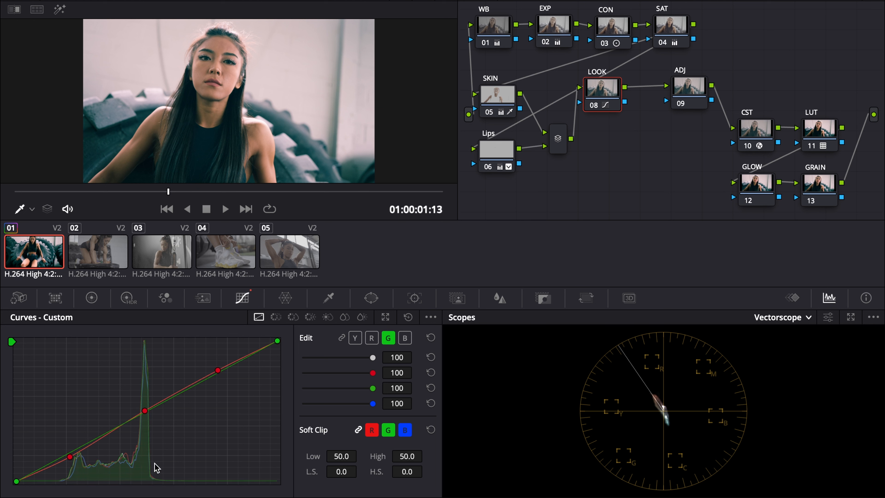
left_click(74, 450)
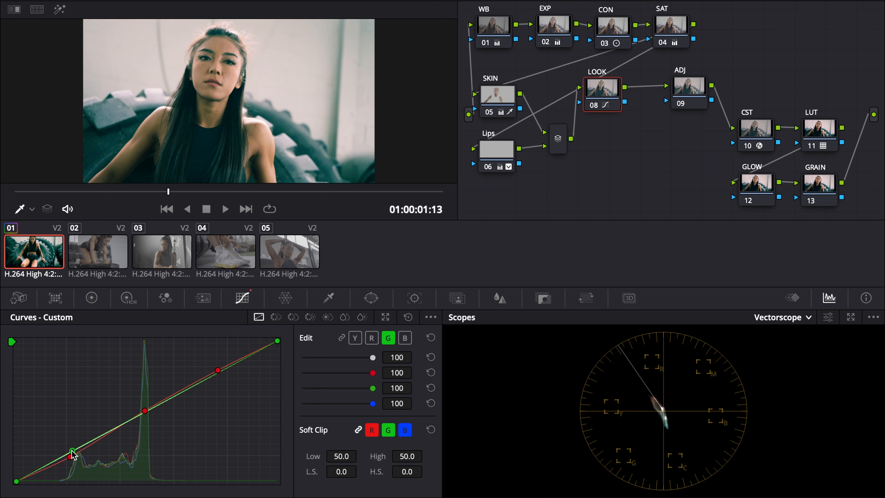
left_click_drag(74, 452, 69, 455)
left_click_drag(137, 411, 141, 414)
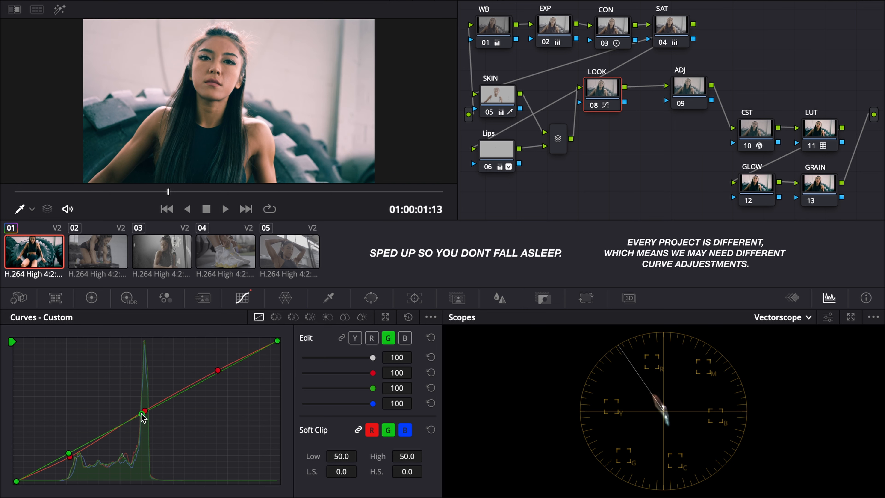
left_click_drag(218, 373, 218, 372)
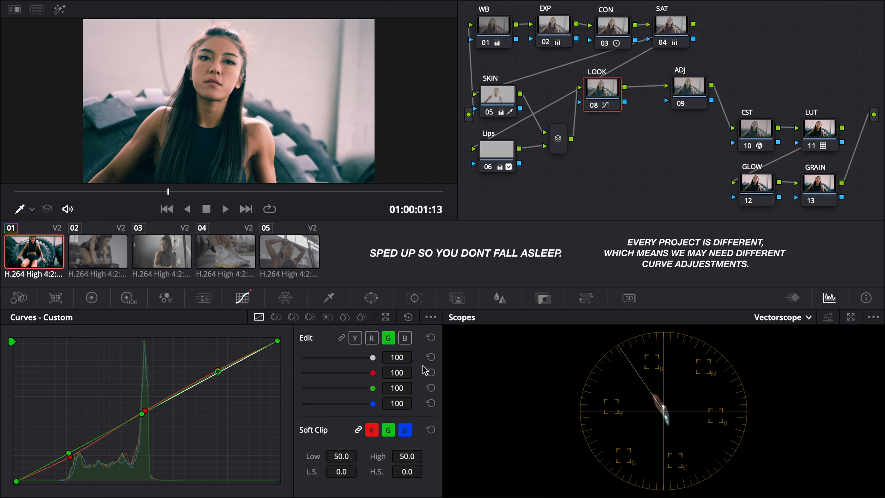
Step: Add shadow and midtone points to the LOOK node's blue curve, slightly raise its highlights, and compare the look off and on
left_click(405, 337)
left_click_drag(62, 457, 73, 450)
left_click_drag(134, 414, 140, 415)
left_click_drag(217, 372, 219, 369)
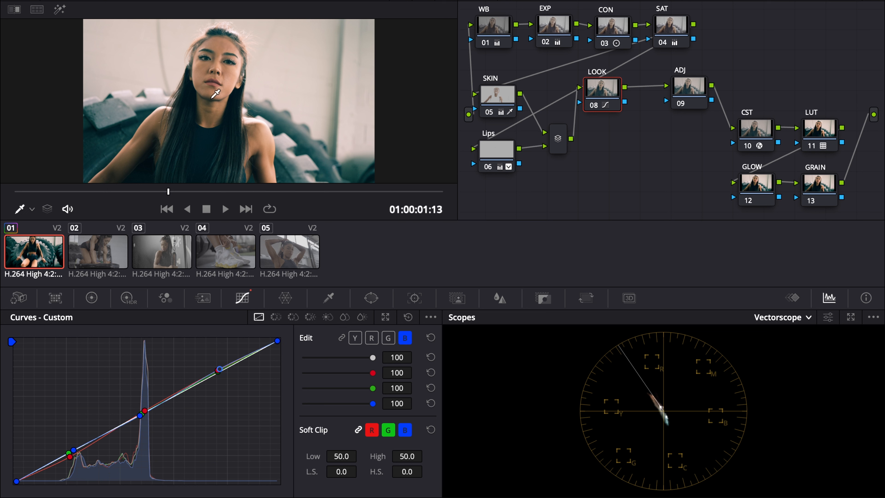
key("ctrl+d")
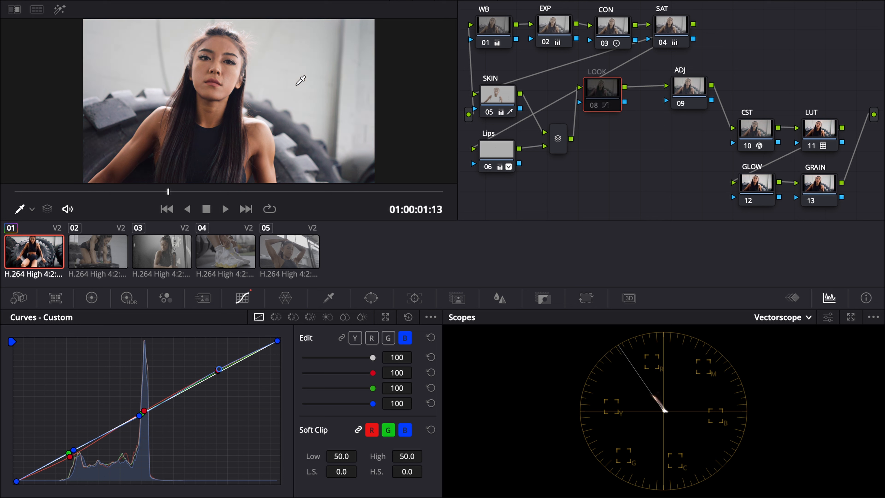
key("ctrl+d")
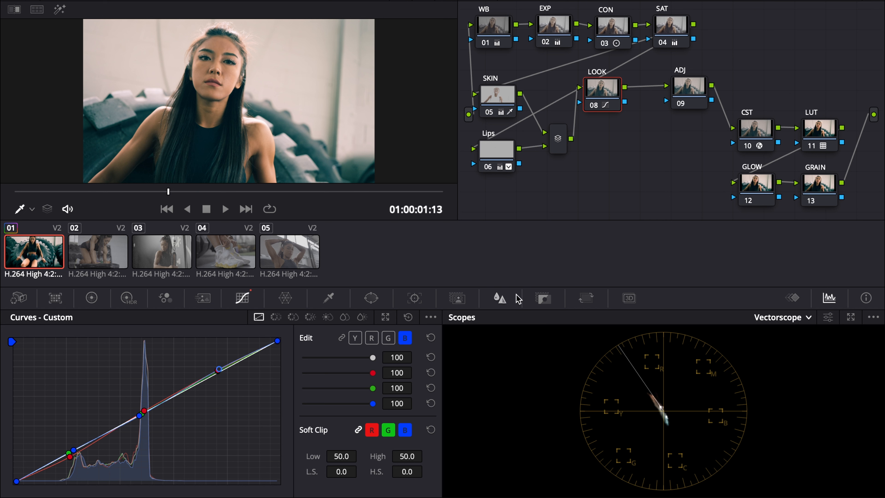
Step: Reduce the LOOK node's key output gain to 0.700
left_click(543, 299)
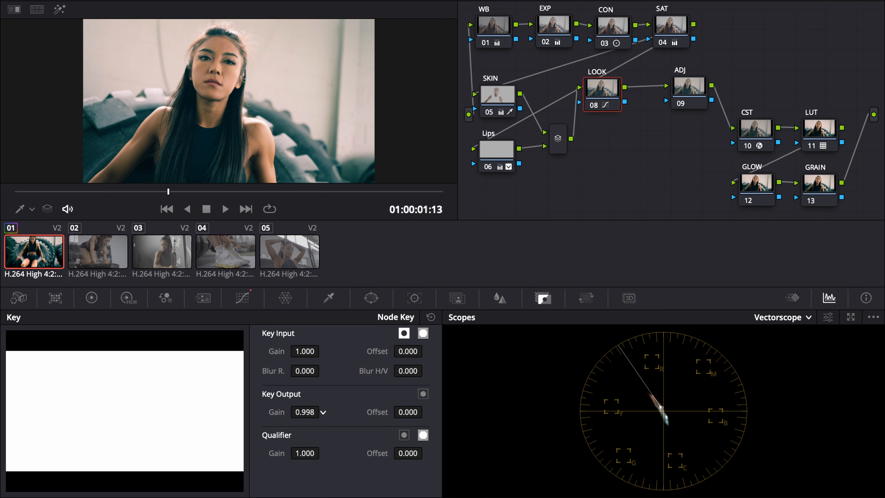
left_click_drag(304, 412, 321, 412)
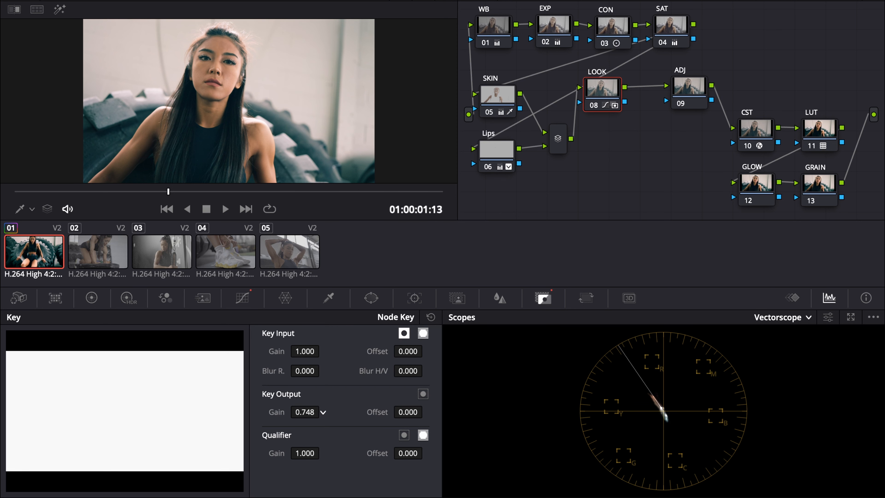
left_click_drag(322, 411, 323, 411)
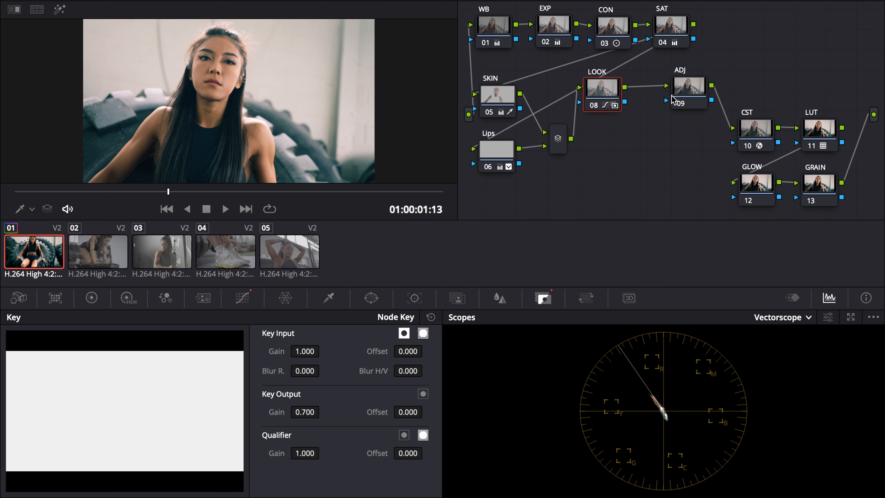
Step: Move the ADJ node below the LOOK node, then anchor its luma curve at the midtones and raise the highlights
left_click_drag(682, 94, 600, 139)
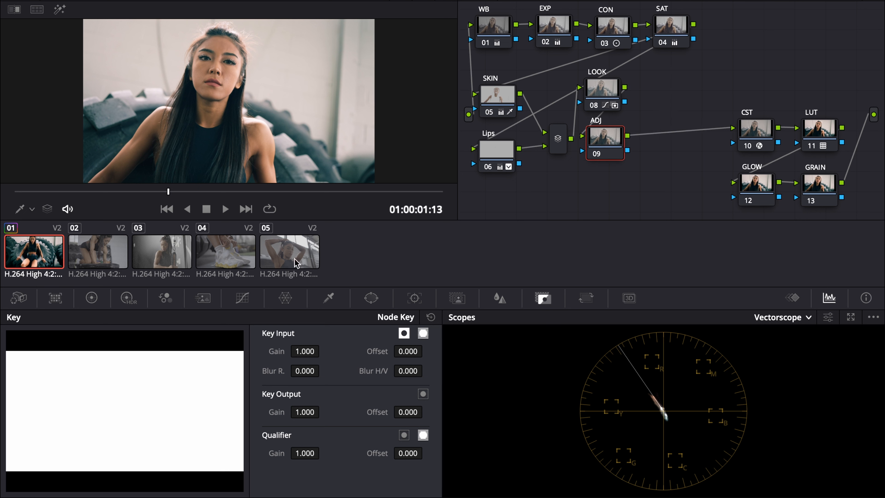
left_click(241, 302)
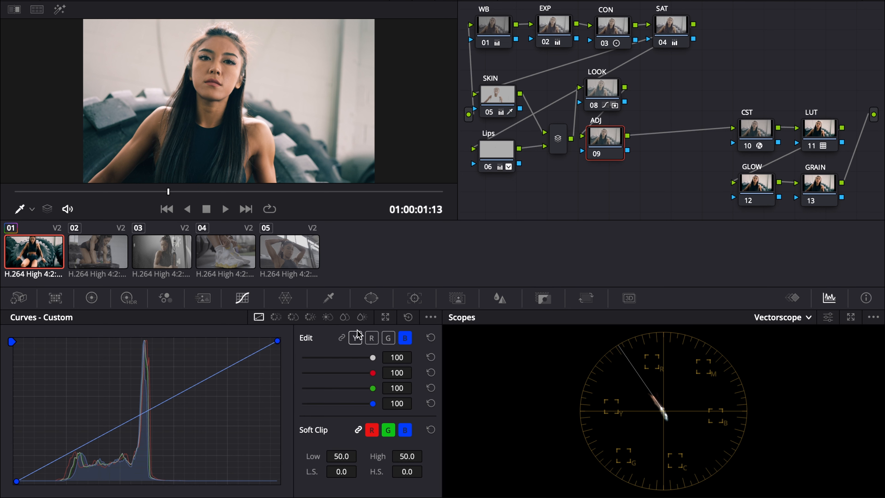
left_click(355, 337)
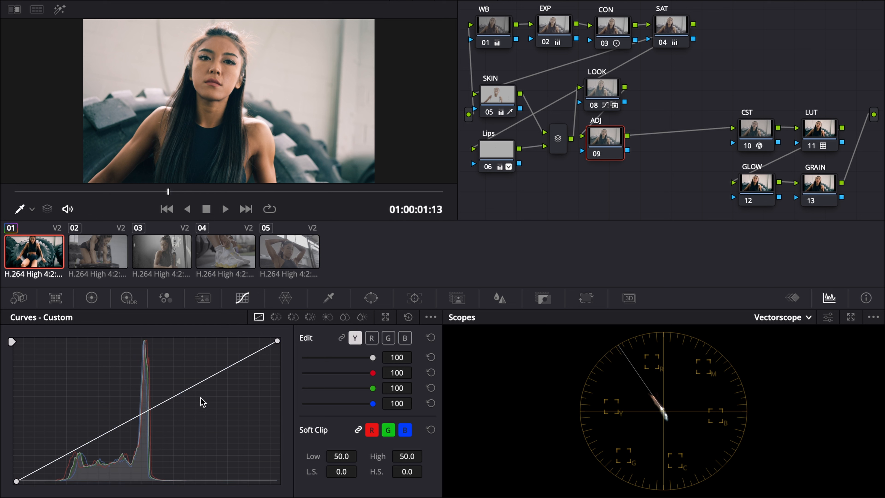
left_click_drag(16, 482, 16, 483)
left_click_drag(13, 481, 12, 480)
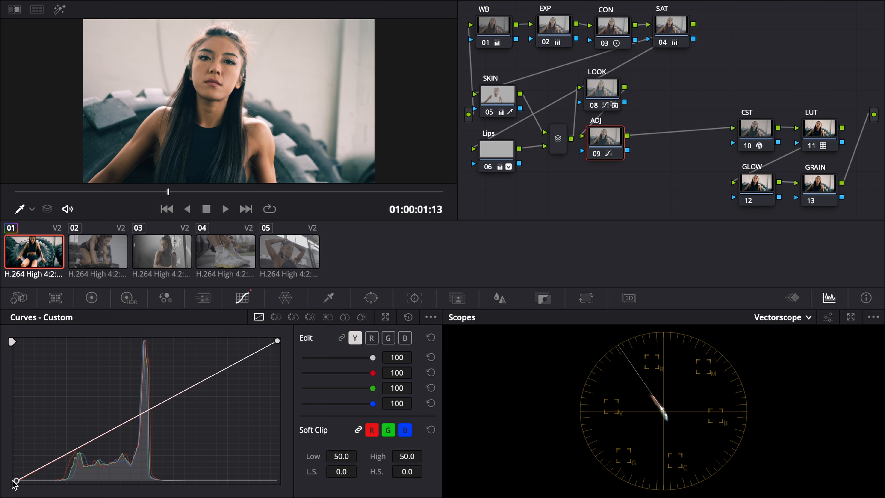
left_click(143, 414)
left_click_drag(143, 413, 143, 414)
left_click(210, 375)
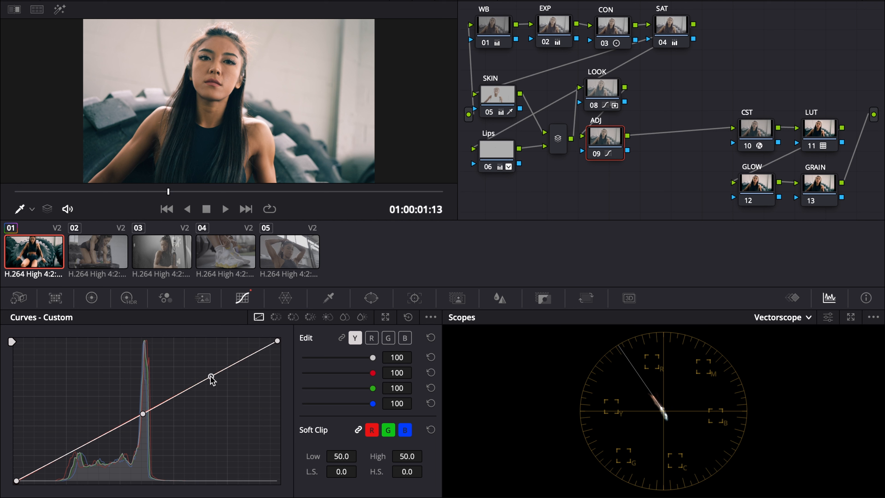
left_click_drag(210, 375, 211, 368)
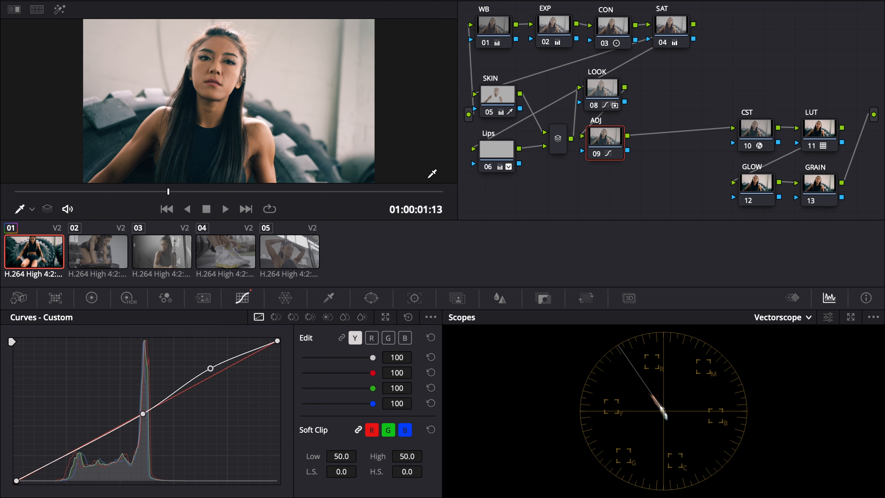
left_click_drag(86, 191, 159, 191)
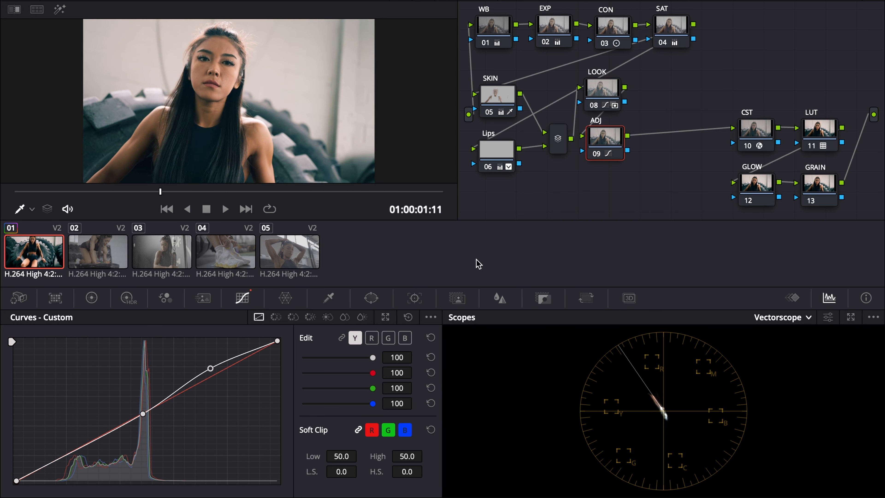
Step: Lower shadow saturation on the ADJ node's Lum Vs Sat curve and widen the dip to about 0.16–0.33 input luminance
left_click(327, 321)
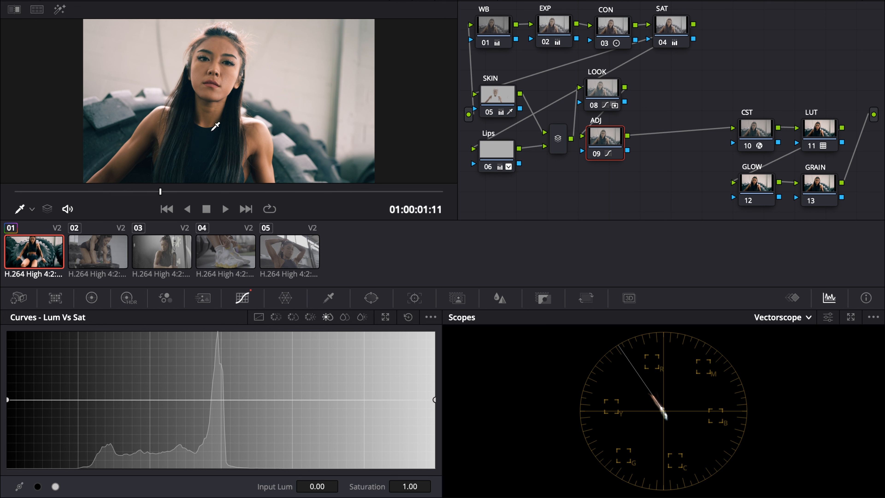
left_click(165, 158)
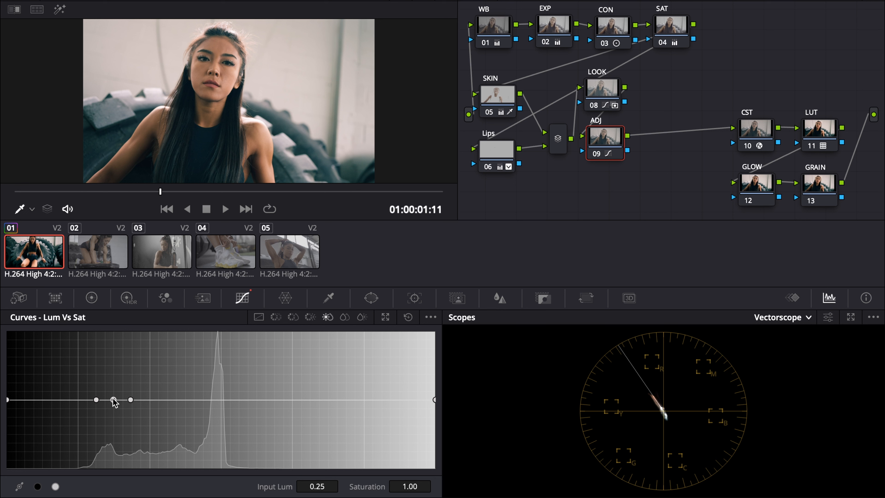
left_click_drag(113, 400, 113, 405)
left_click_drag(113, 411, 109, 432)
left_click(131, 399)
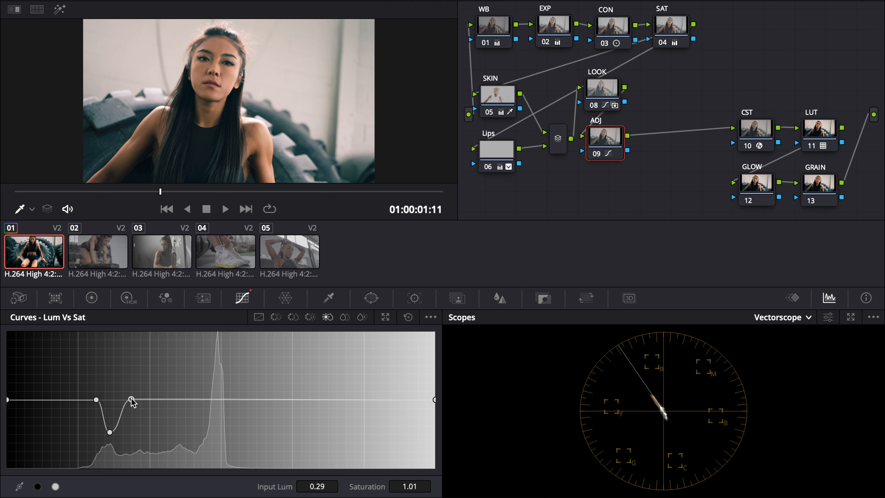
left_click_drag(131, 399, 151, 400)
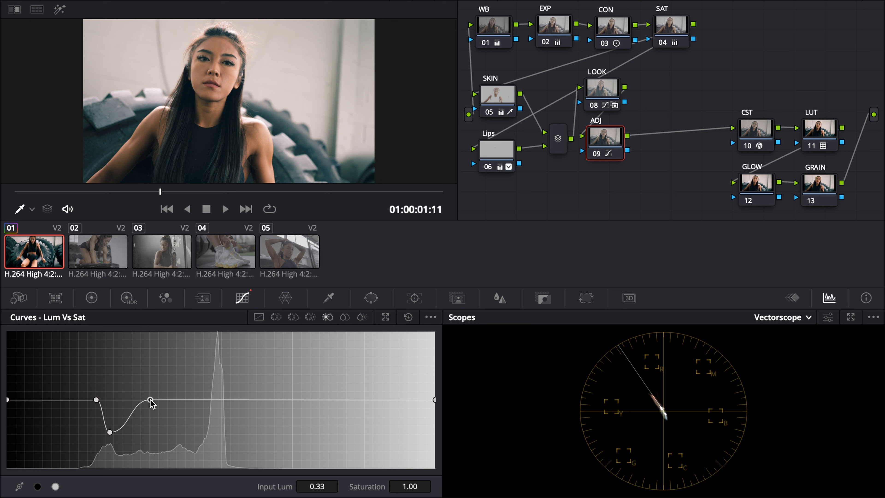
left_click_drag(97, 399, 74, 401)
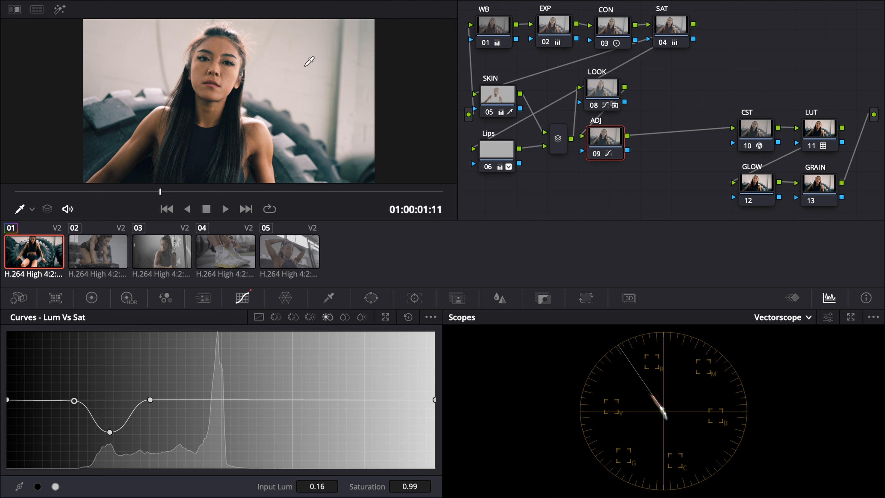
Step: Sample the bright wall on the Lum Vs Sat curve and lower saturation to 0.80 at input luminance 0.50, with a wide falloff
left_click(303, 63)
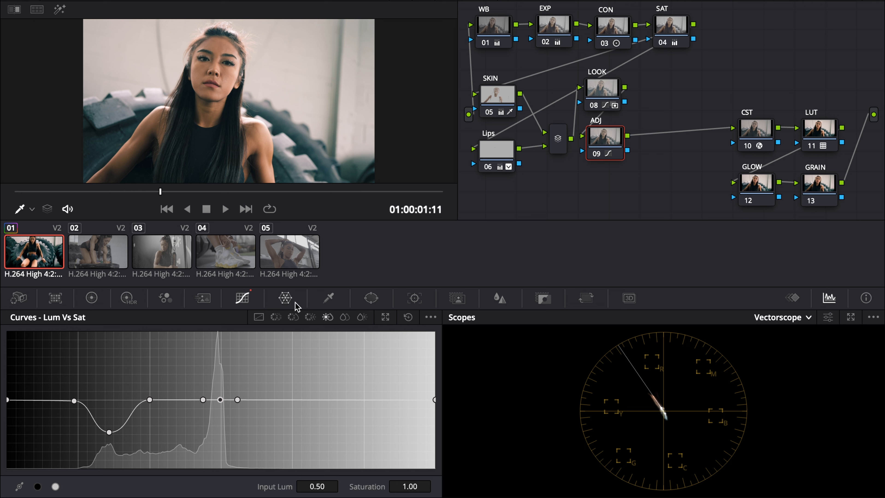
left_click_drag(219, 398, 284, 398)
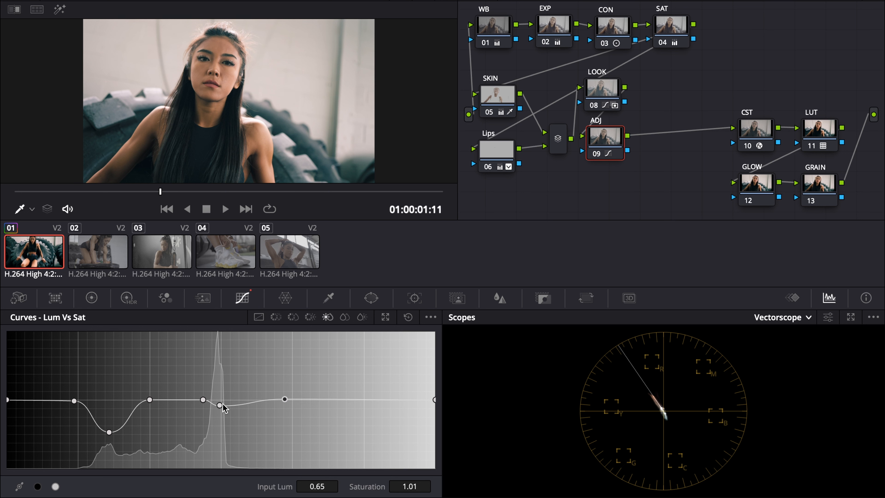
left_click_drag(204, 400, 223, 413)
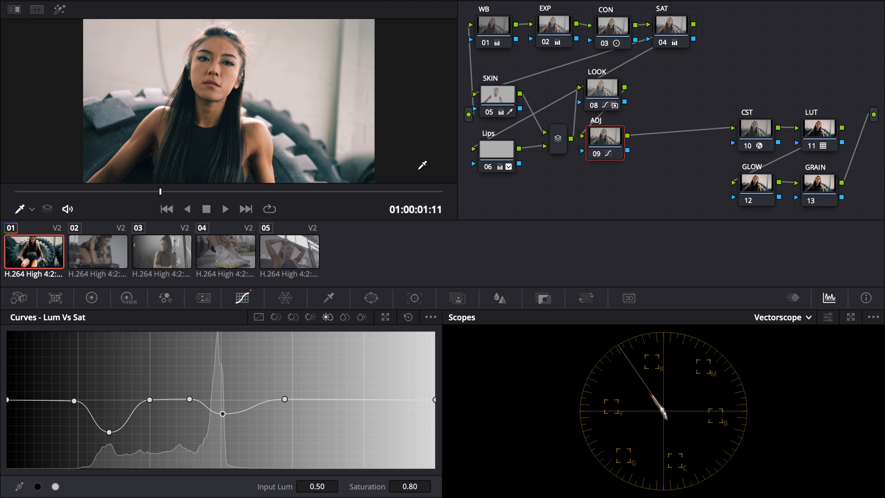
left_click_drag(105, 195, 147, 193)
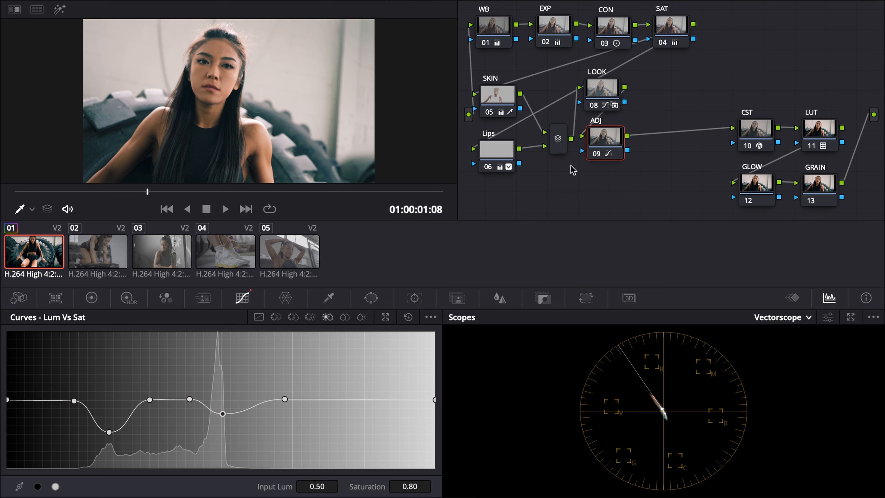
Step: Compare the image with the LOOK and ADJ nodes together switched off and on
left_click_drag(650, 89, 607, 158)
key("ctrl+d")
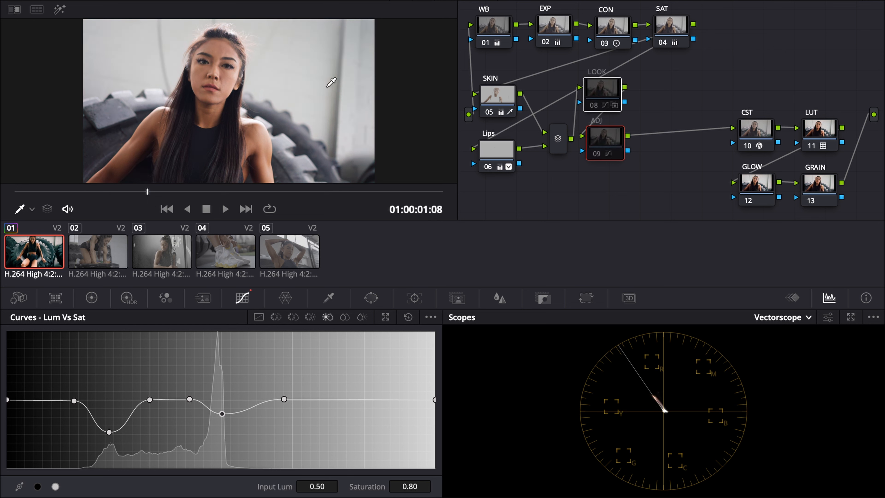
key("ctrl+d")
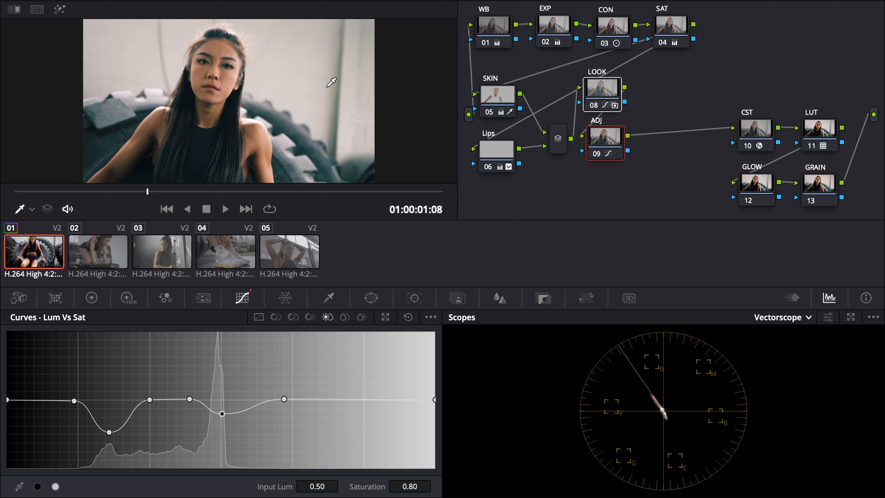
key("ctrl+d")
key("ctrl+d")
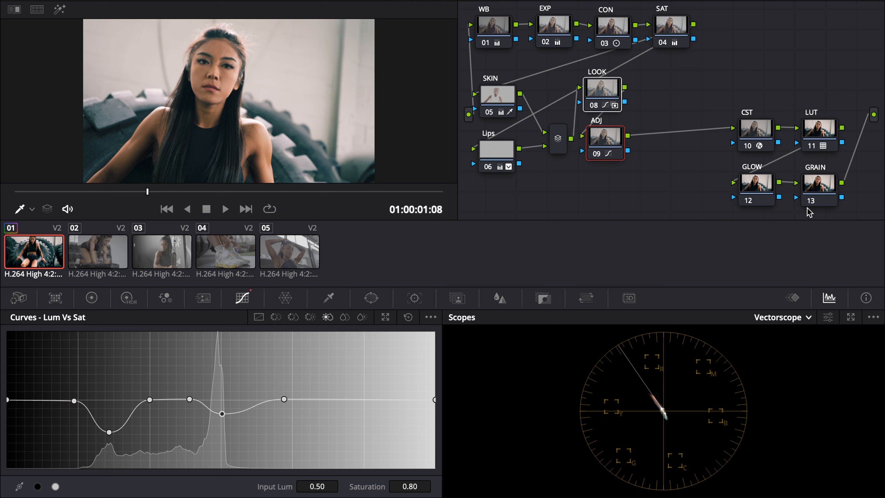
Step: Move the GLOW and GRAIN nodes below the ADJ node and apply the Resolve FX Glow effect to the GLOW node
left_click_drag(809, 212, 614, 200)
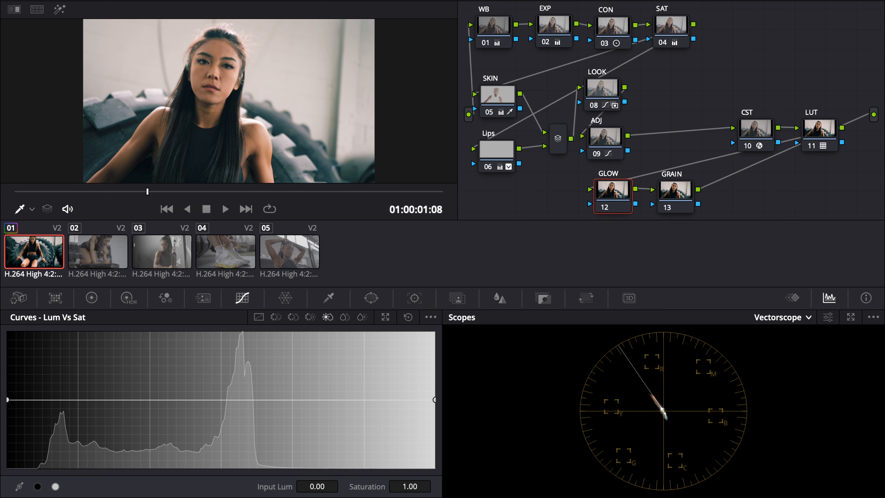
left_click(815, 1)
left_click(854, 1)
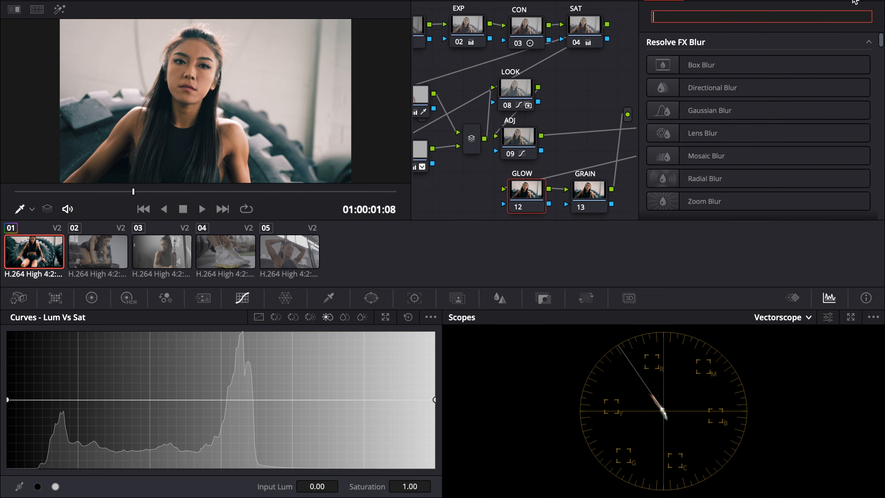
type("GLOW")
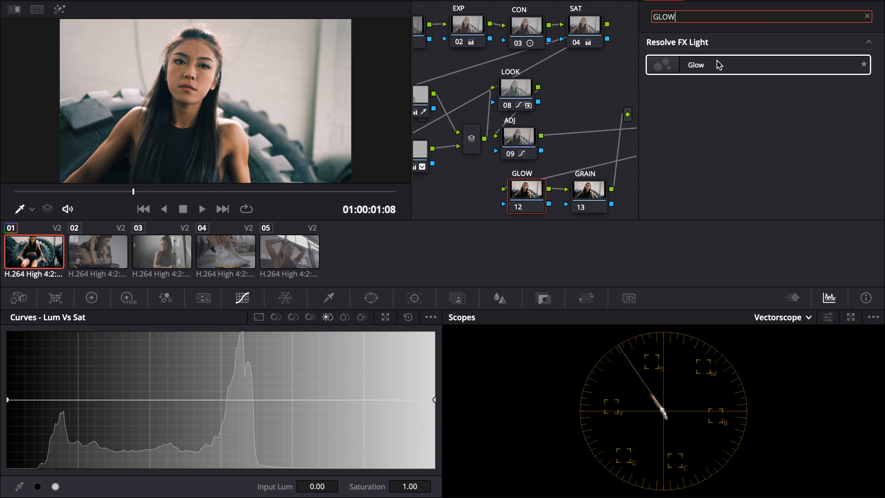
left_click_drag(713, 66, 536, 194)
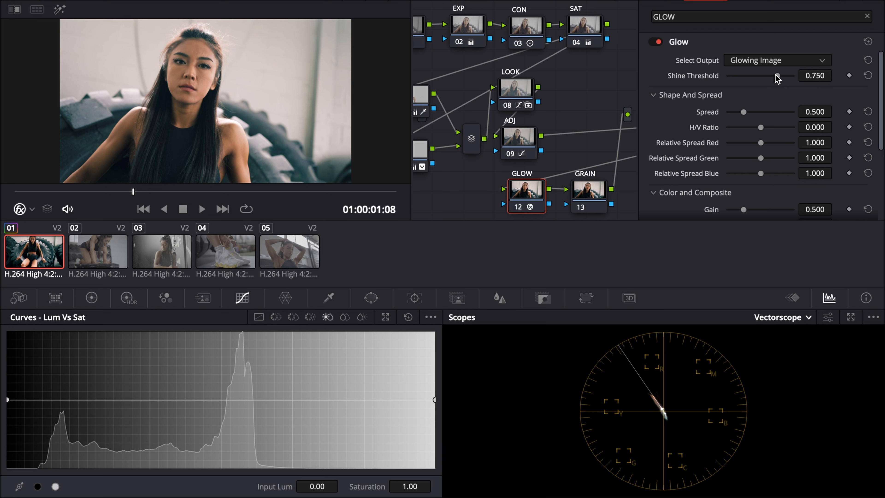
Step: Set the Glow's shine threshold to 0.340 and spread to 1.798, with the Softlight composite type
left_click_drag(775, 77, 749, 77)
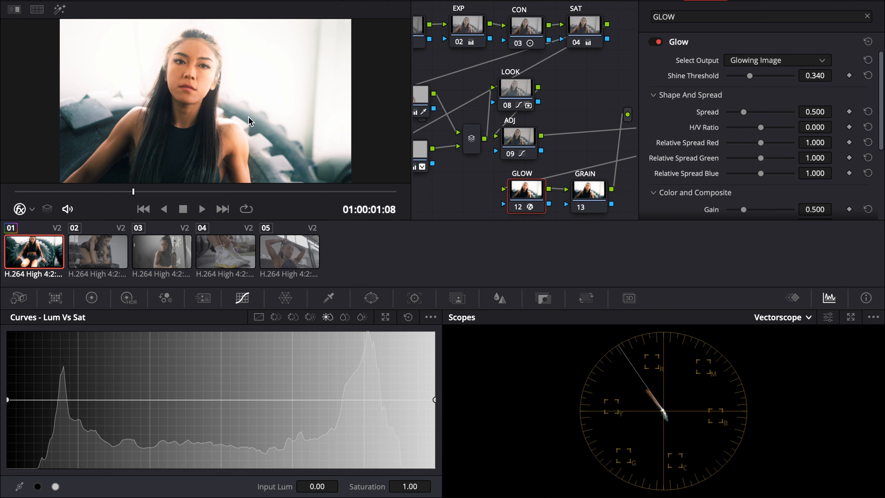
left_click_drag(745, 114, 786, 114)
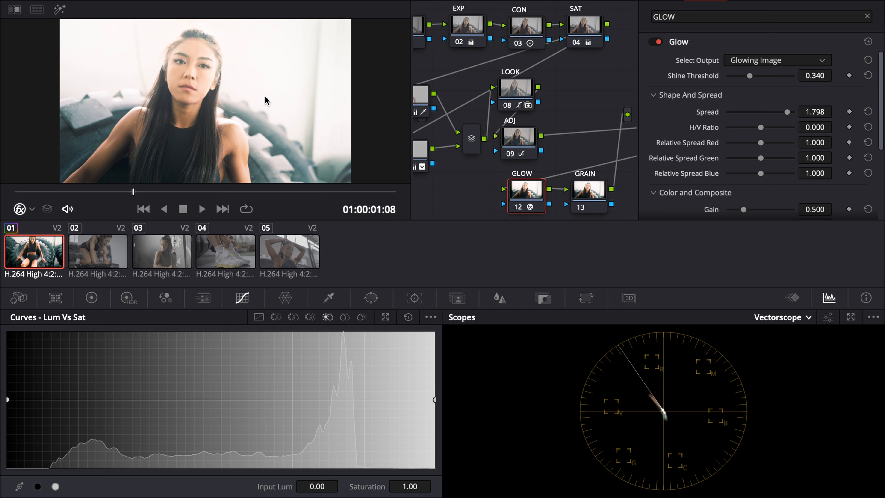
scroll(738, 139, "down", 5)
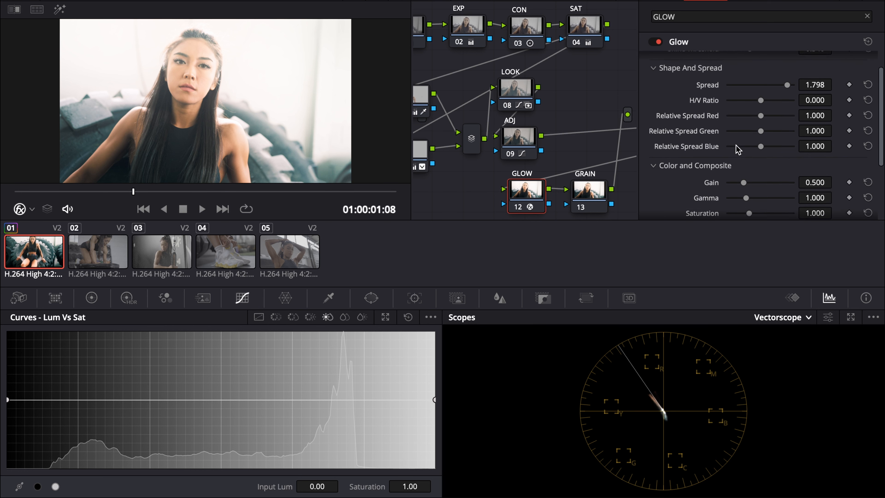
scroll(738, 149, "down", 3)
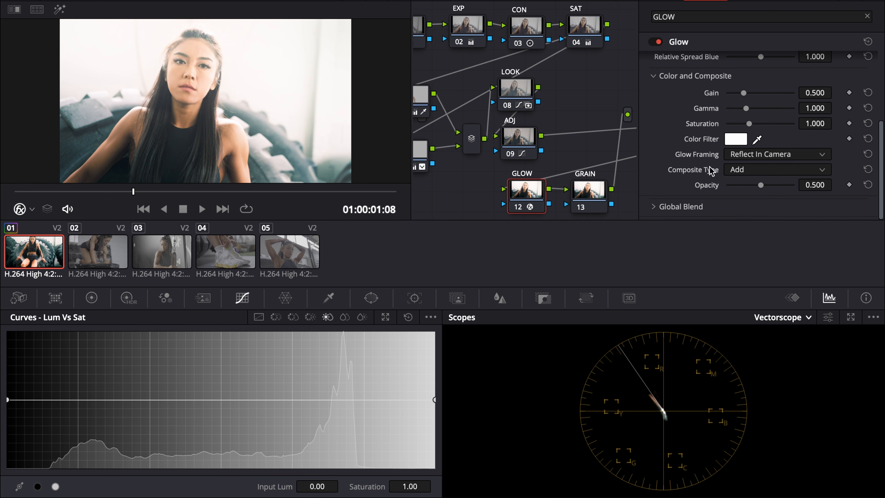
left_click(738, 171)
scroll(749, 238, "down", 3)
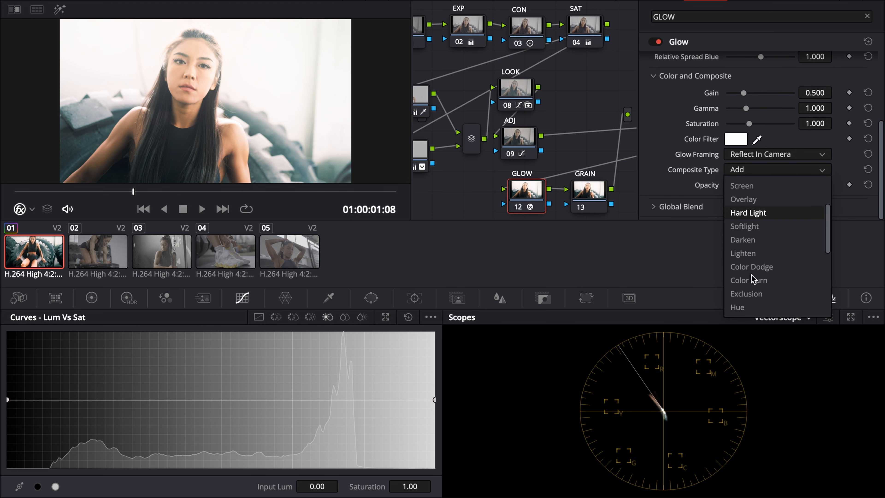
left_click(756, 226)
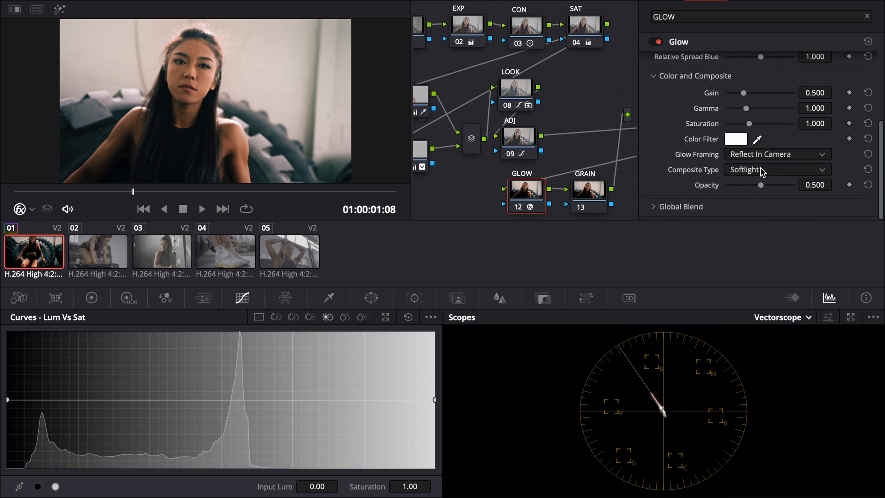
Step: Refine the Glow's shine threshold to 0.202 and its spread to 1.908
scroll(761, 171, "up", 8)
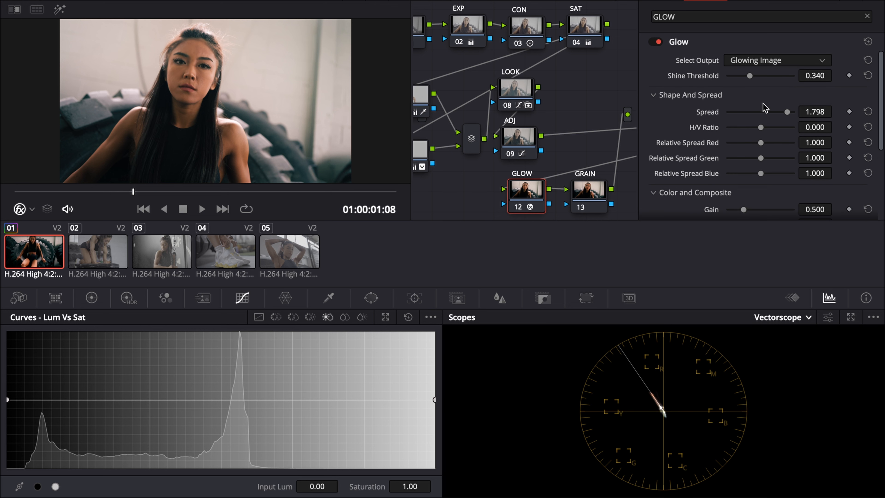
left_click_drag(750, 81, 739, 82)
mouse_move(786, 112)
left_mouse_down()
mouse_move(798, 112)
mouse_move(790, 112)
left_mouse_up()
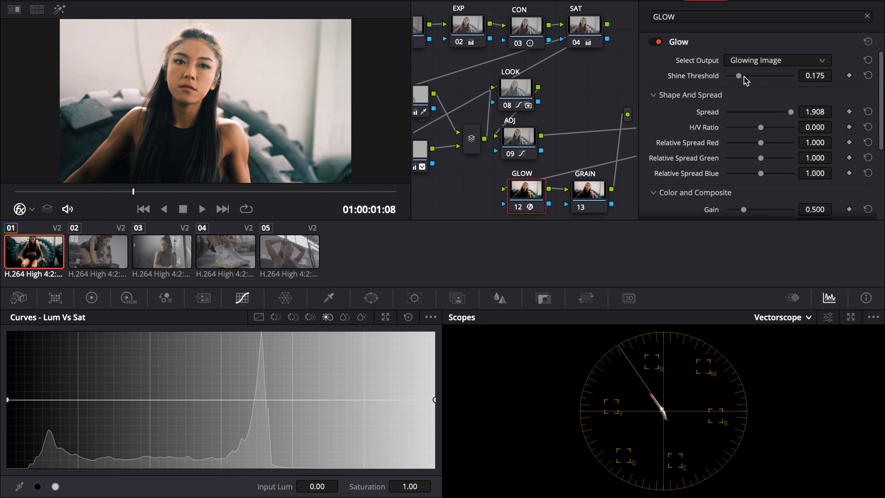
left_click_drag(742, 76, 744, 79)
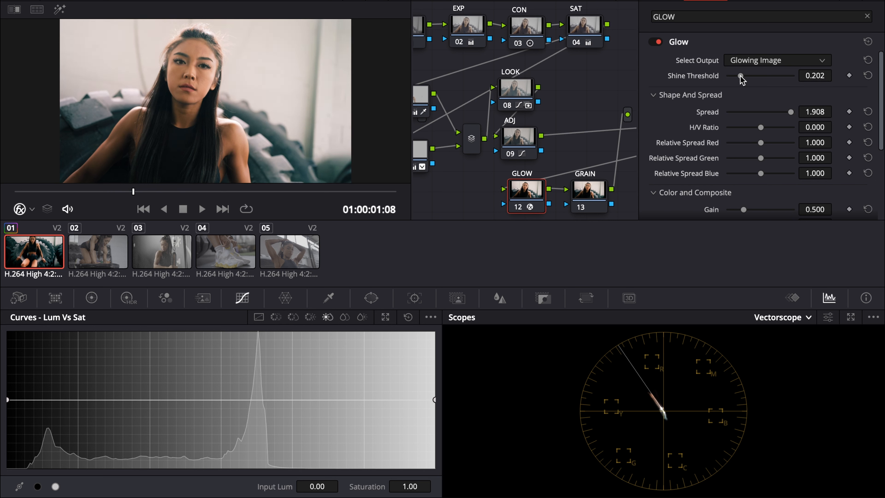
Step: Reduce the Glow's saturation to 0.550 and its global blend to 0.294
scroll(761, 140, "down", 3)
scroll(761, 152, "down", 2)
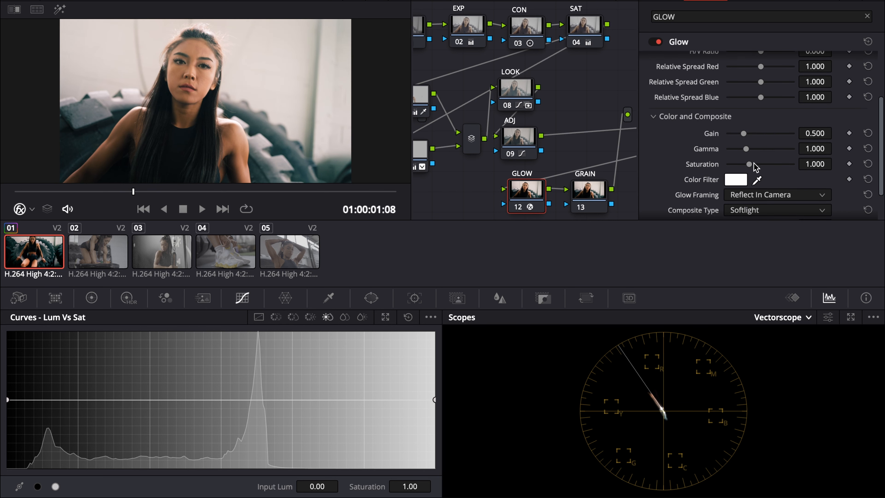
mouse_move(749, 165)
left_mouse_down()
mouse_move(731, 165)
mouse_move(794, 165)
mouse_move(726, 165)
mouse_move(737, 165)
left_mouse_up()
scroll(749, 177, "down", 1)
scroll(749, 180, "down", 1)
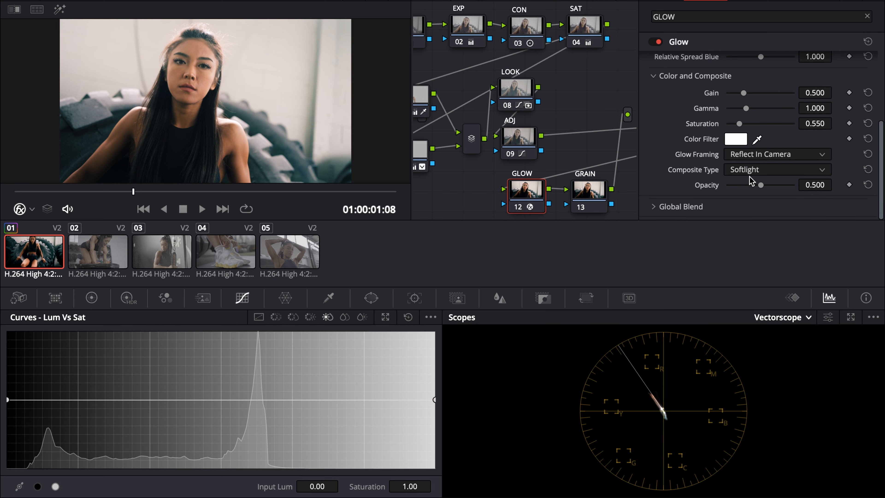
scroll(667, 181, "down", 1)
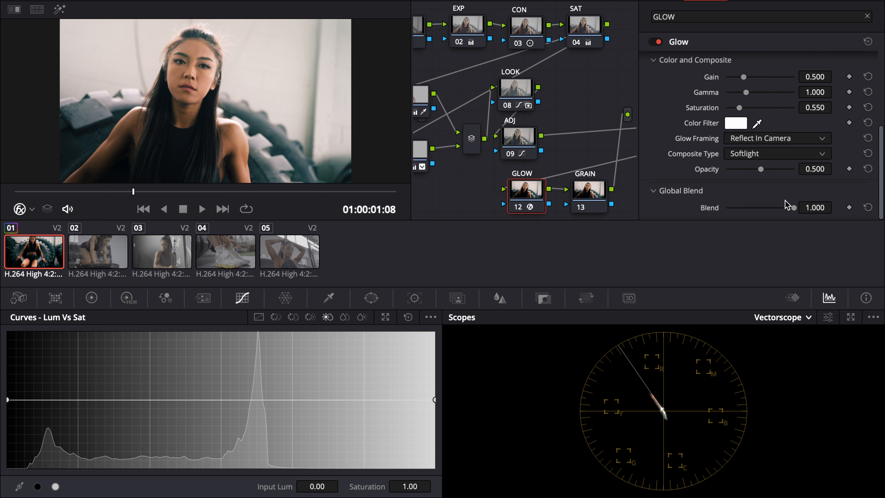
left_click_drag(793, 210, 746, 210)
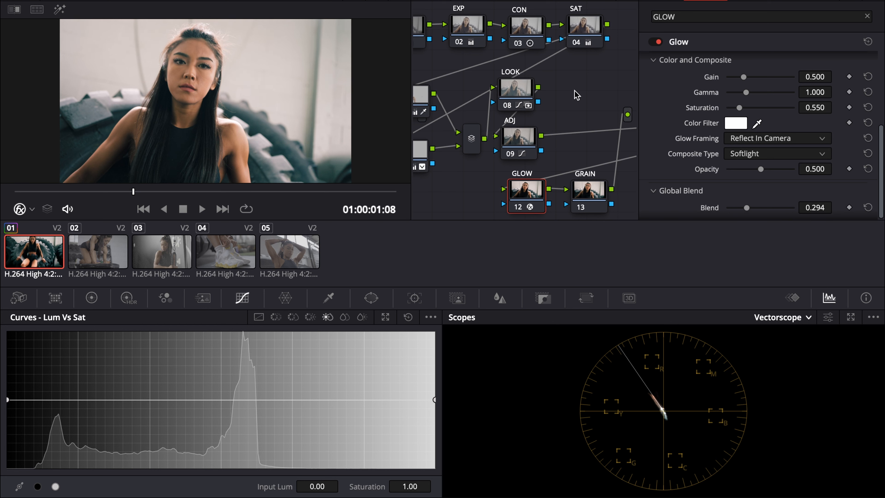
Step: Compare the image with the GLOW node switched off and on, and scrub through the clip to 01:00:01:05
key("ctrl+d")
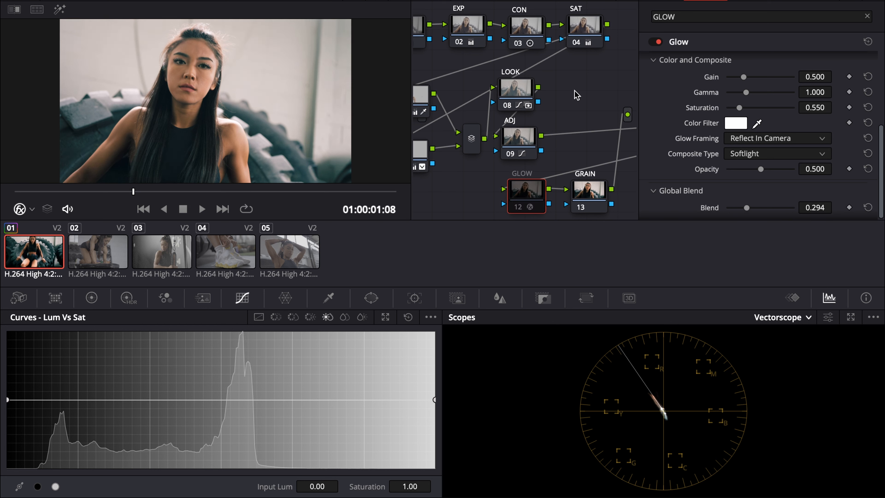
key("ctrl+d")
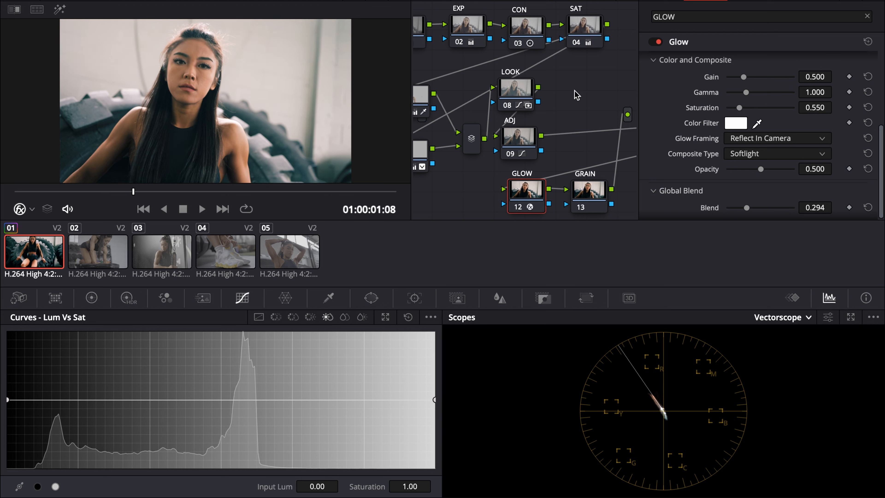
key("ctrl+d")
key("ctrl+d")
key("ctrl+d")
key("ctrl+d")
left_click_drag(35, 189, 118, 192)
Step: Find the Film Grain effect and apply it to the GRAIN node
left_click(596, 188)
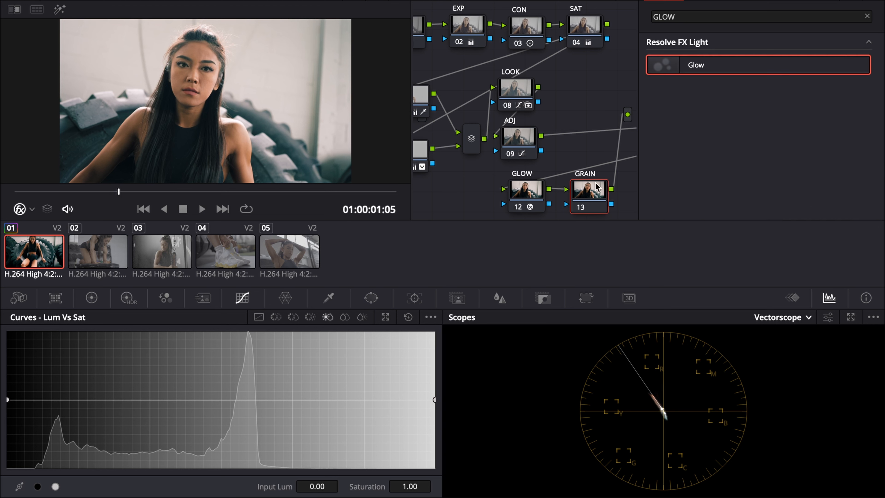
left_click(780, 16)
type("gr")
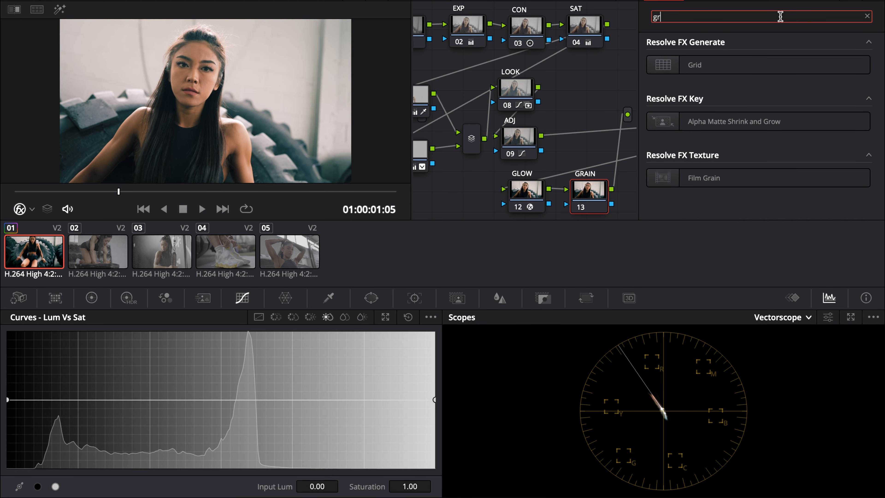
left_click_drag(721, 178, 589, 193)
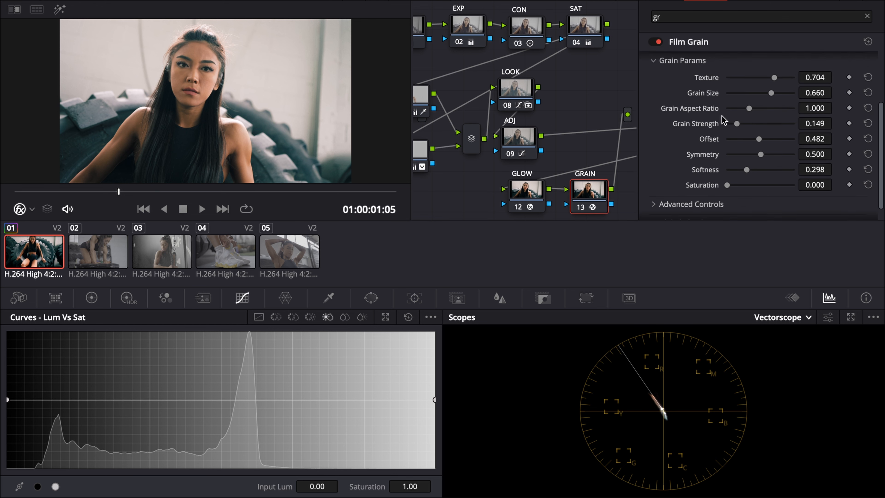
Step: Search for Film Grain again, reapply it to the GRAIN node and choose the 35mm preset
scroll(730, 120, "up", 5)
left_click(866, 16)
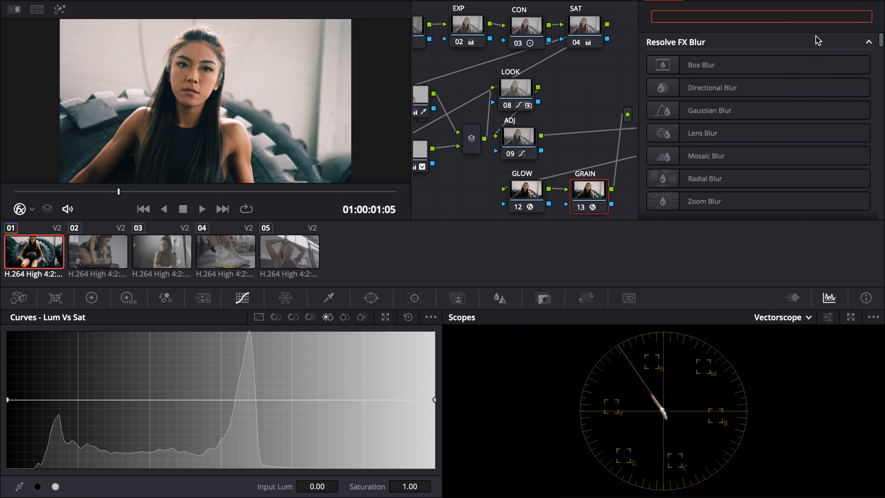
type("gr")
left_click_drag(724, 170, 589, 194)
left_click(761, 62)
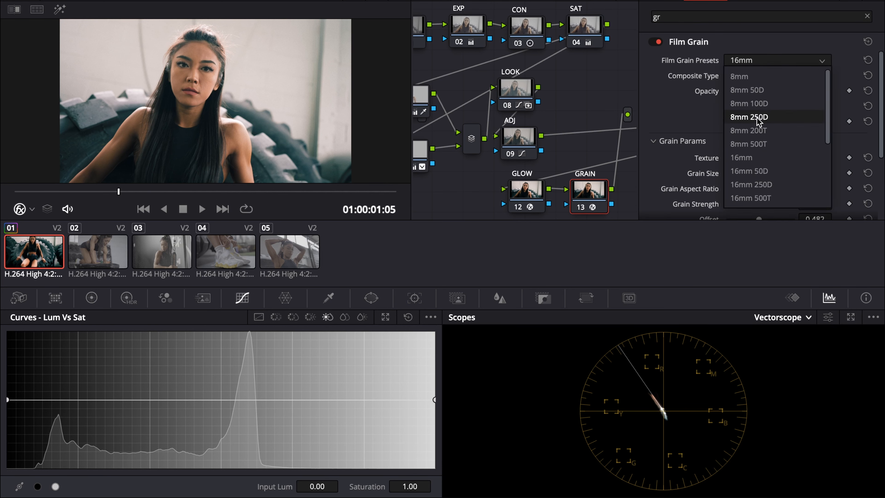
scroll(756, 140, "down", 5)
left_click(756, 144)
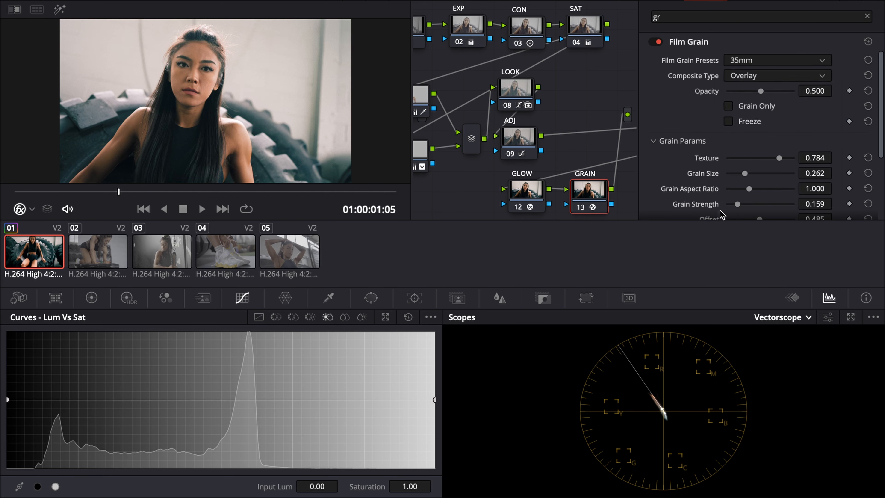
Step: Show the waveform scope and set the Film Grain's strength to 0.275, grain size to 0.165 and texture to 0.808
scroll(773, 148, "down", 2)
scroll(772, 148, "down", 1)
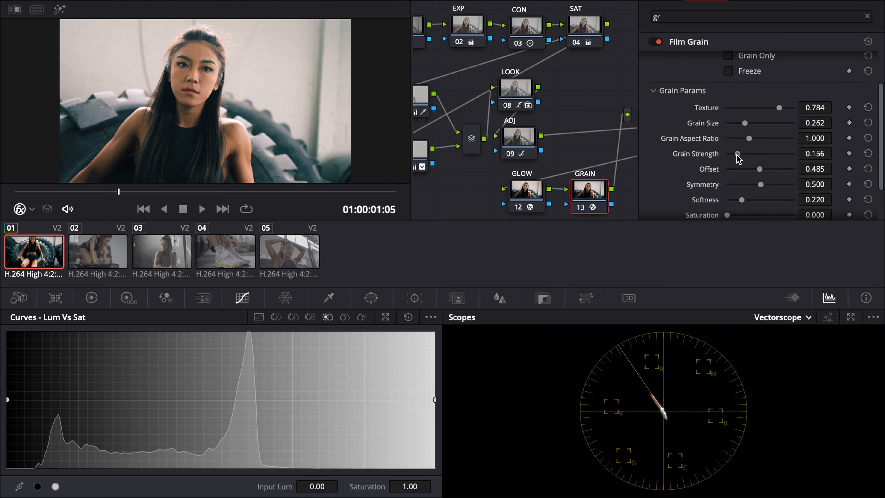
mouse_move(737, 155)
left_mouse_down()
mouse_move(790, 162)
mouse_move(738, 156)
left_mouse_up()
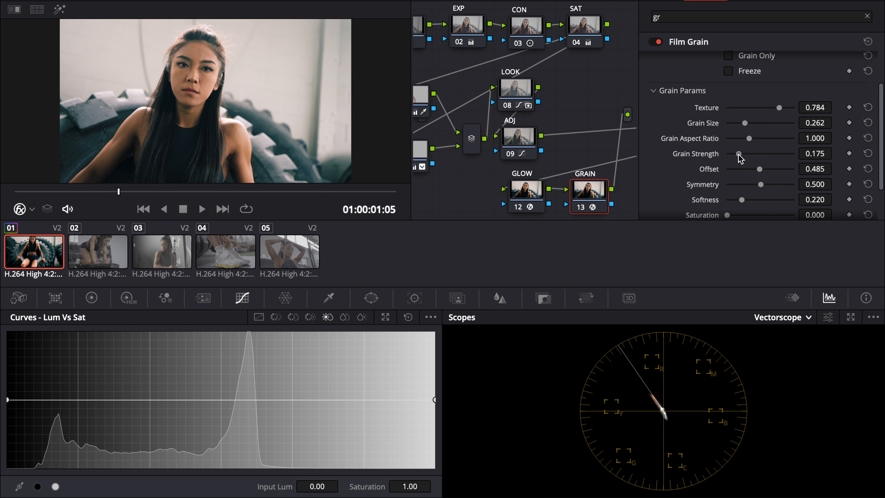
left_click(751, 315)
left_click(780, 348)
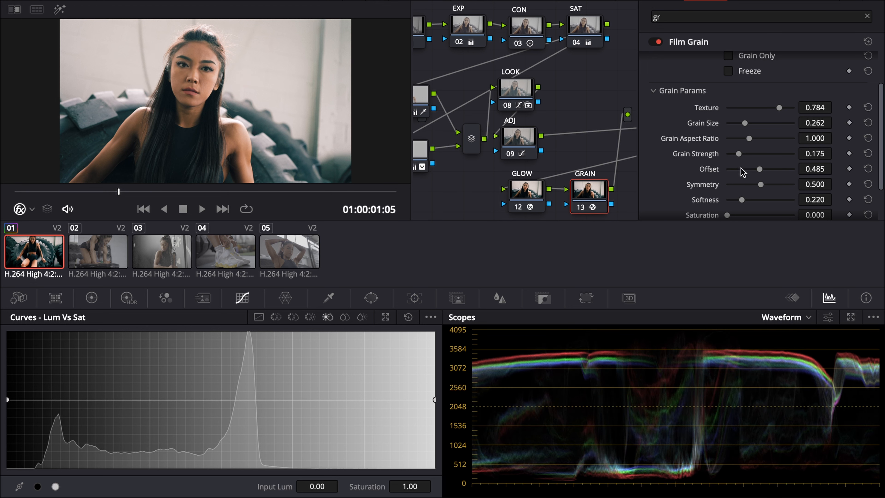
mouse_move(738, 154)
left_mouse_down()
mouse_move(795, 154)
mouse_move(718, 153)
mouse_move(784, 154)
mouse_move(745, 158)
left_mouse_up()
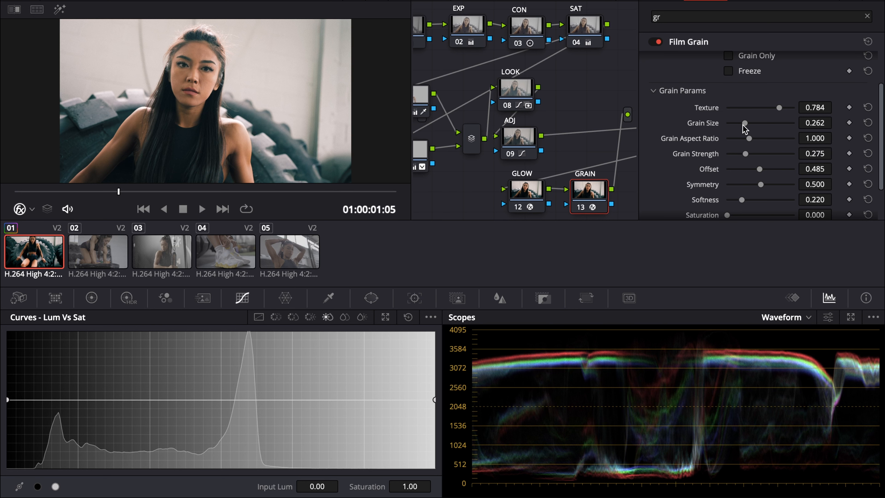
left_click_drag(744, 127, 782, 113)
Step: Compare the image with the GRAIN node switched off and on, and review the clip in full screen
key("ctrl+d")
key("ctrl+d")
key("ctrl+d")
key("ctrl+d")
key("ctrl+d")
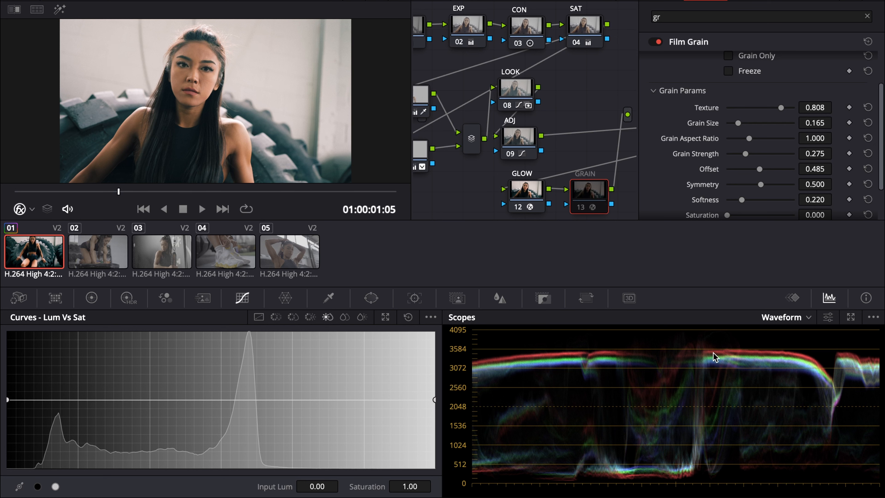
key("ctrl+d")
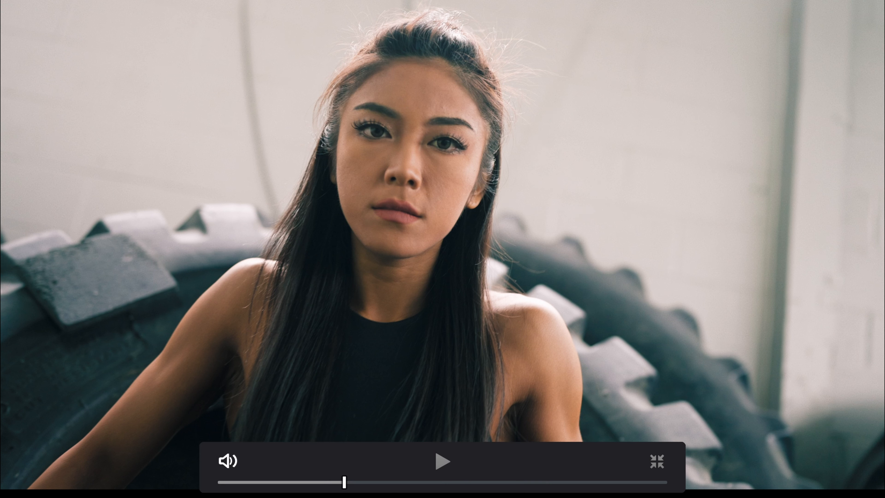
left_click_drag(232, 482, 349, 487)
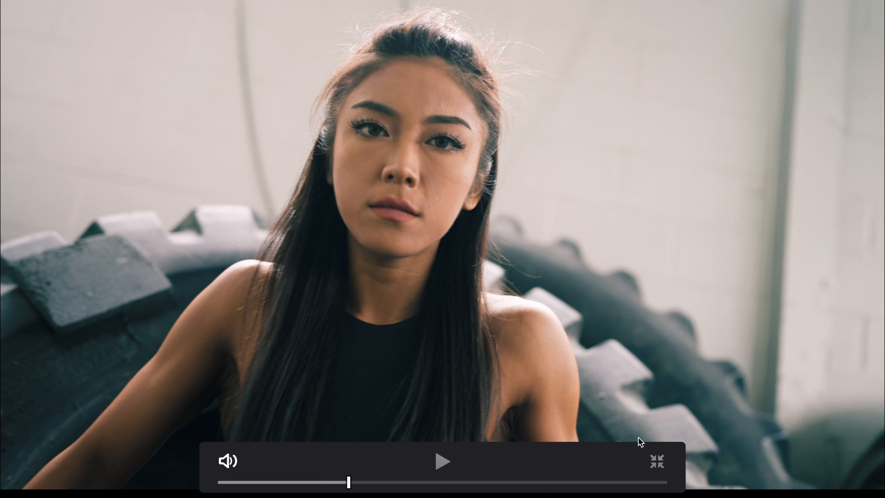
left_click(657, 461)
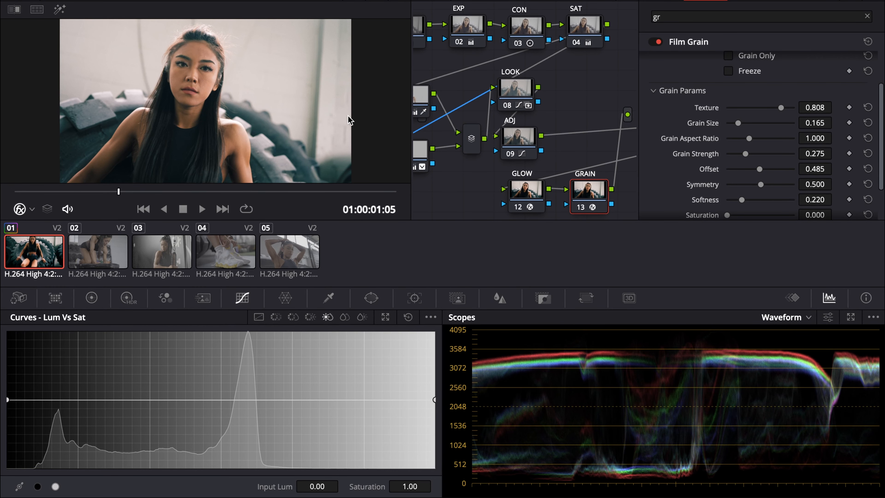
Step: Turn off all nodes on clip 01, close the effect settings, and switch only the CST and LUT nodes back on
key("shift+d")
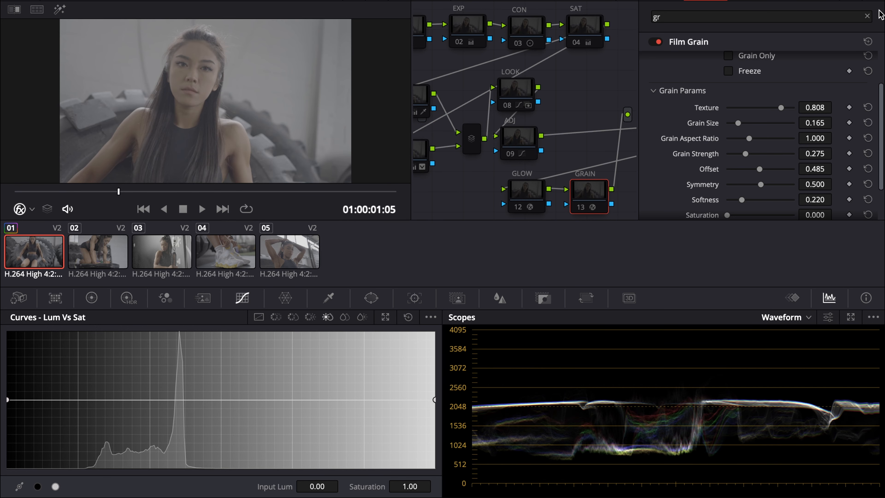
left_click(867, 15)
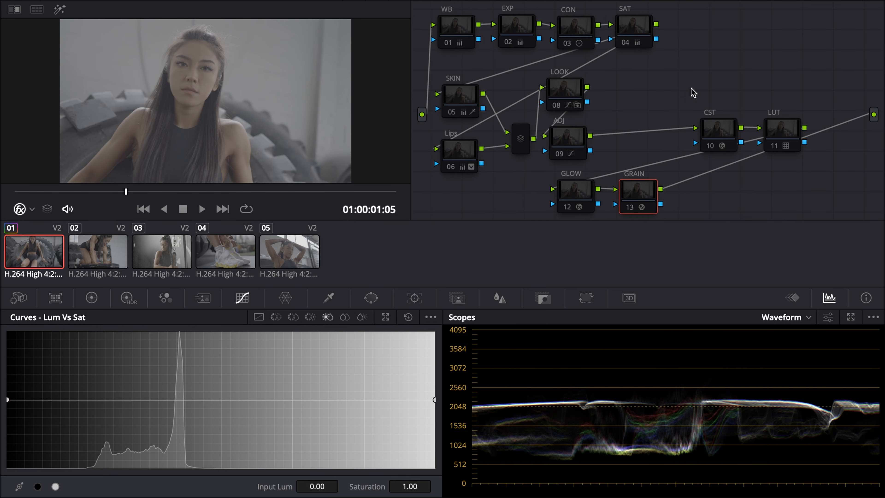
left_click(707, 124)
key("ctrl+d")
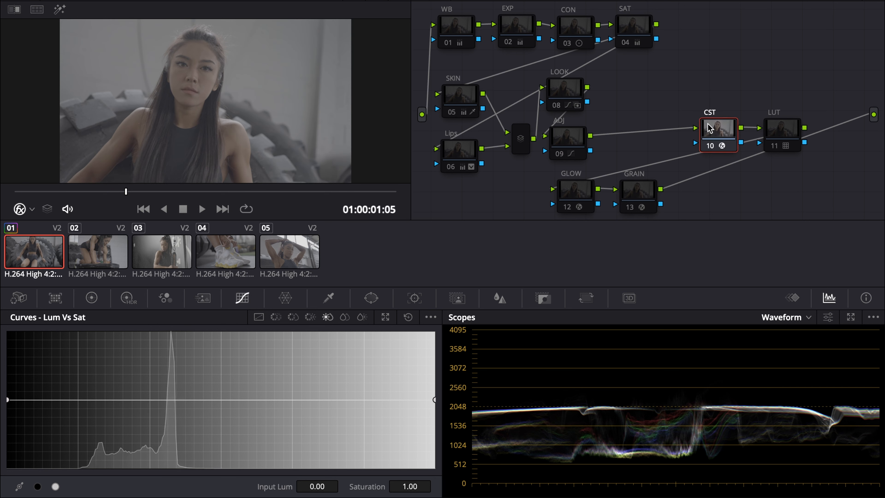
left_click(782, 136)
key("ctrl+d")
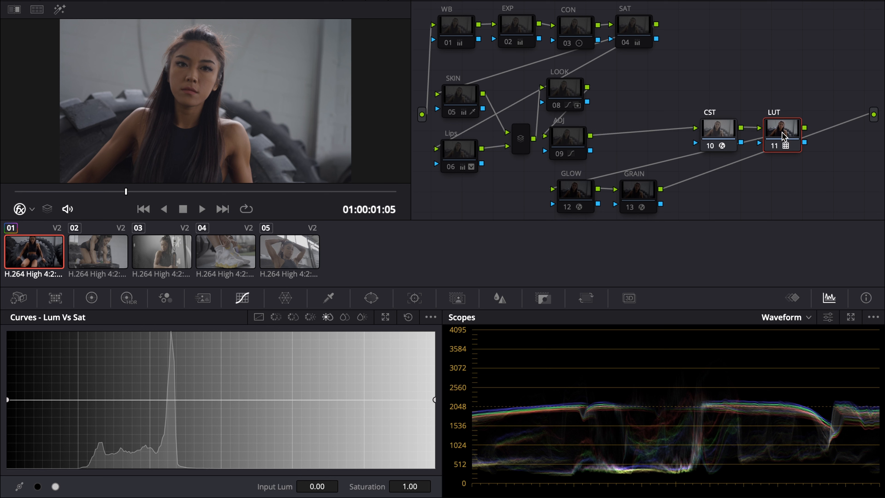
Step: Re-enable the WB, EXP, CON and SAT nodes one after another to review each primary correction
left_click(455, 35)
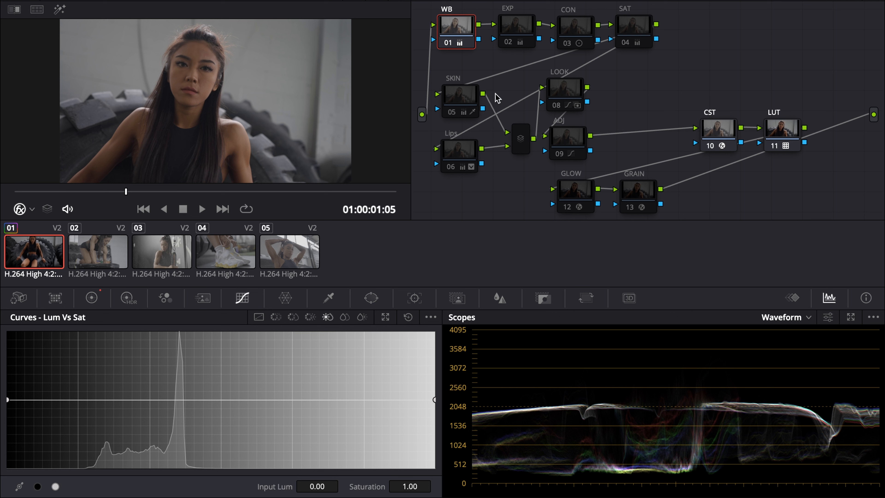
left_click(522, 40)
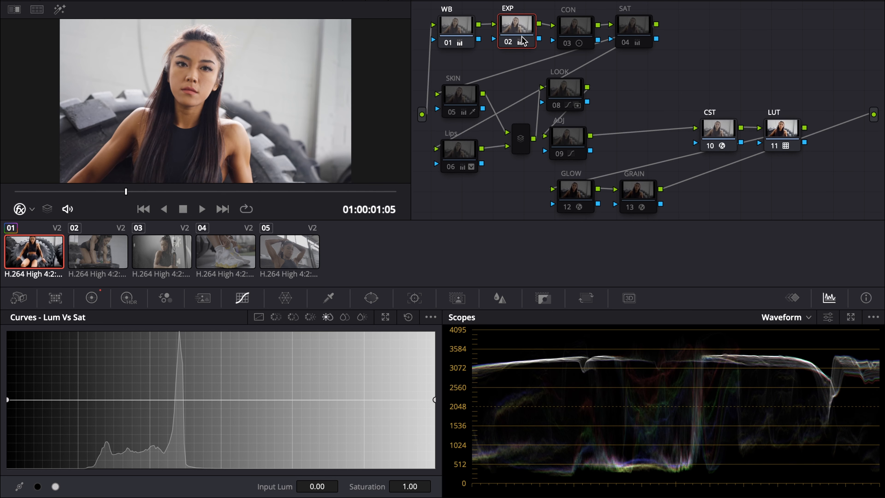
left_click(564, 36)
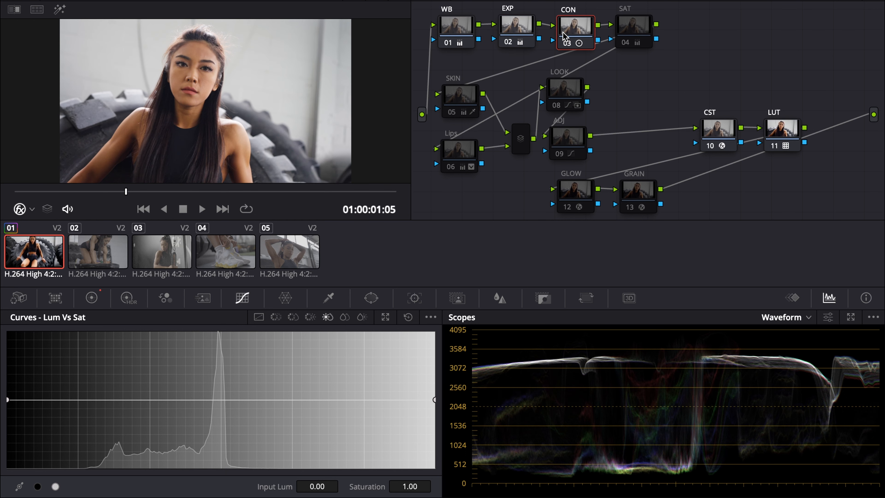
left_click(623, 33)
key("ctrl+d")
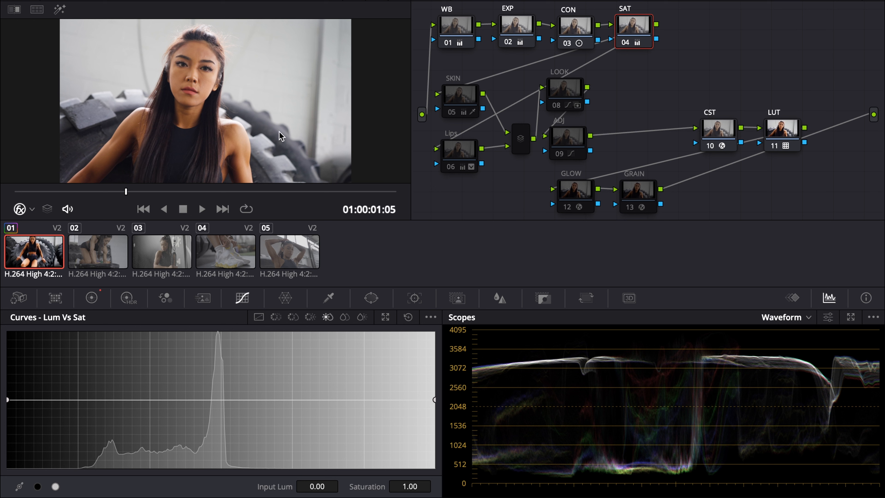
Step: Re-enable the SKIN and Lips nodes in turn to review the skin and lip corrections
left_click(461, 101)
key("ctrl+d")
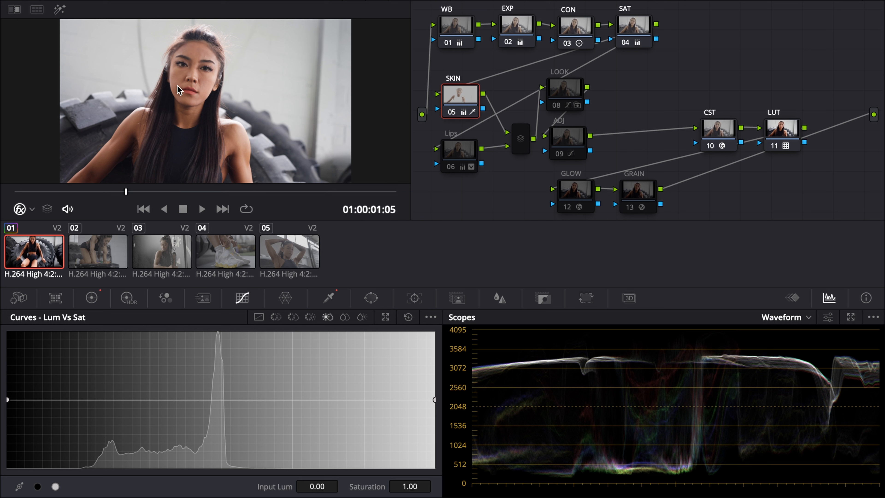
left_click(459, 155)
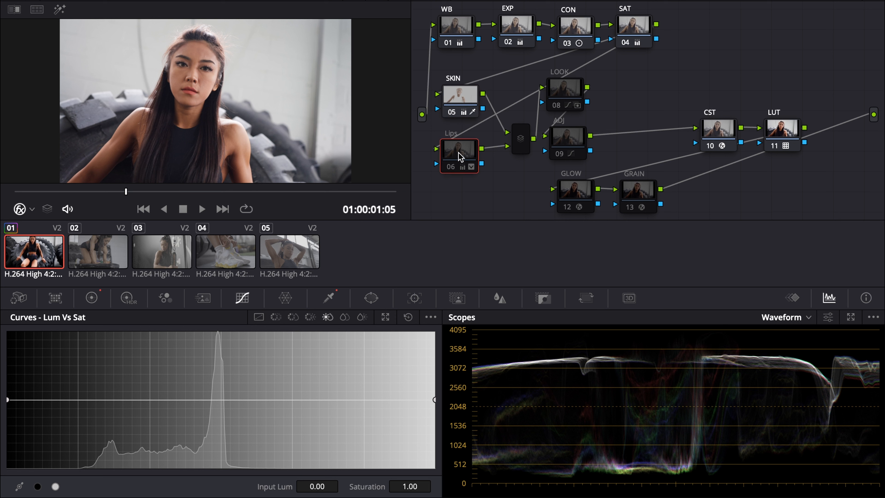
key("super+d")
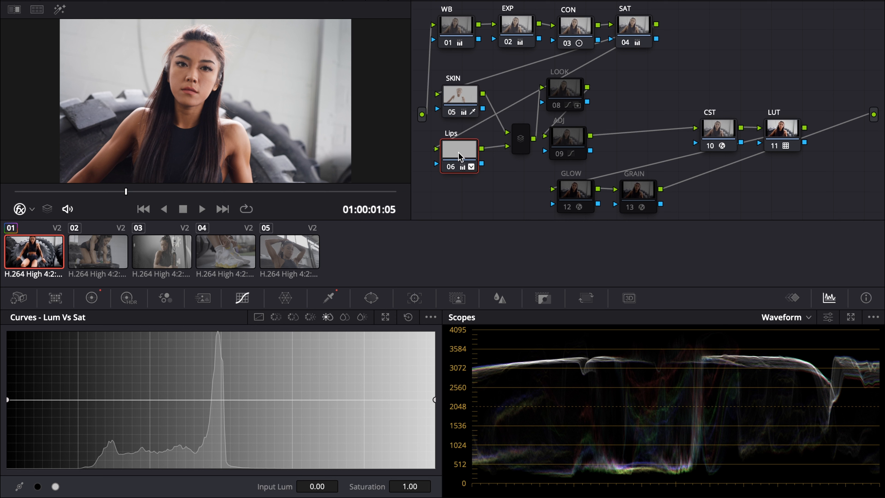
Step: Re-enable the LOOK and ADJ nodes in turn to review the teal look and its saturation refinement
left_click(562, 95)
key("super+d")
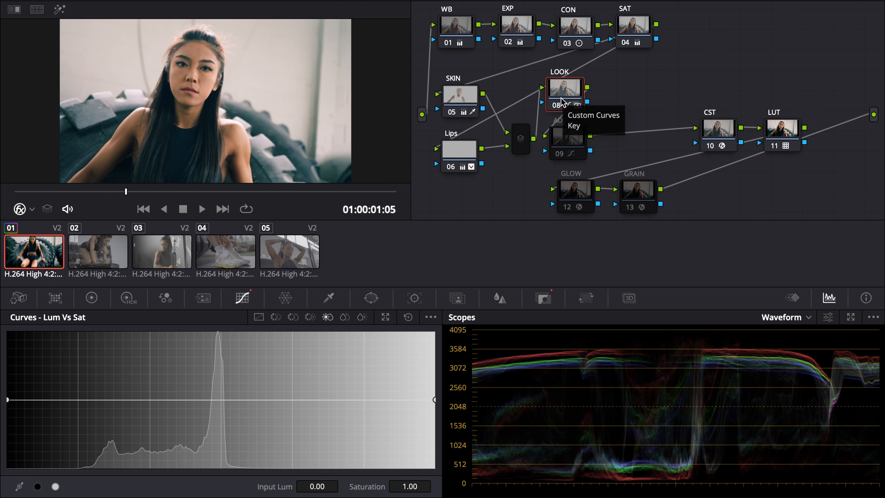
left_click(565, 137)
key("super+d")
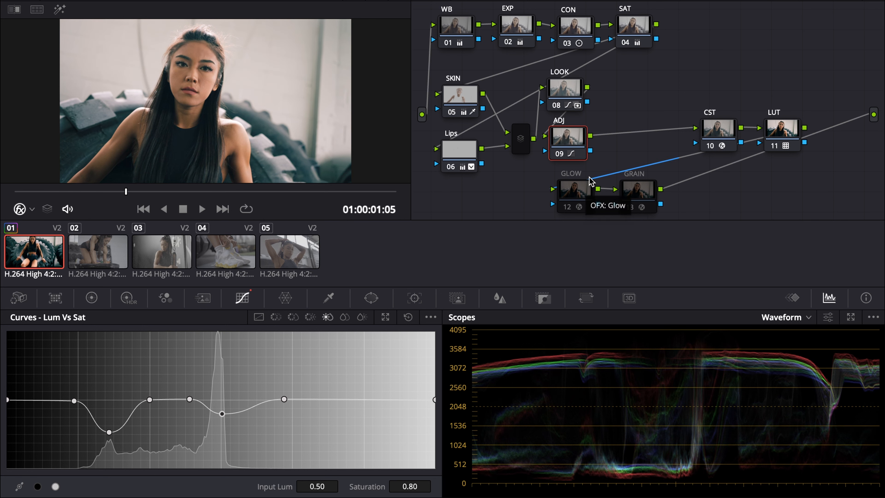
Step: Re-enable the GLOW and GRAIN nodes in turn to review the completed grade
left_click(571, 192)
key("super+d")
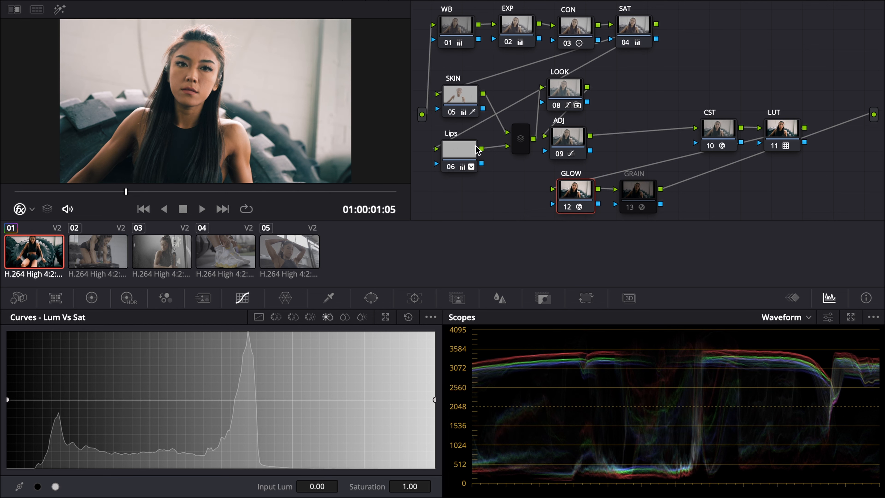
left_click(645, 192)
key("super+d")
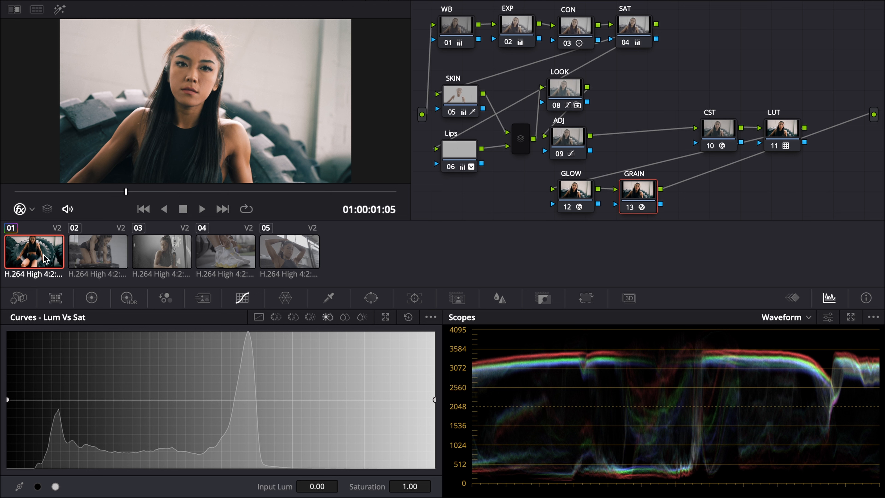
Step: Apply the finished grade to clips 02 and 03, scrubbing through clip 02 to check it
left_click(111, 248)
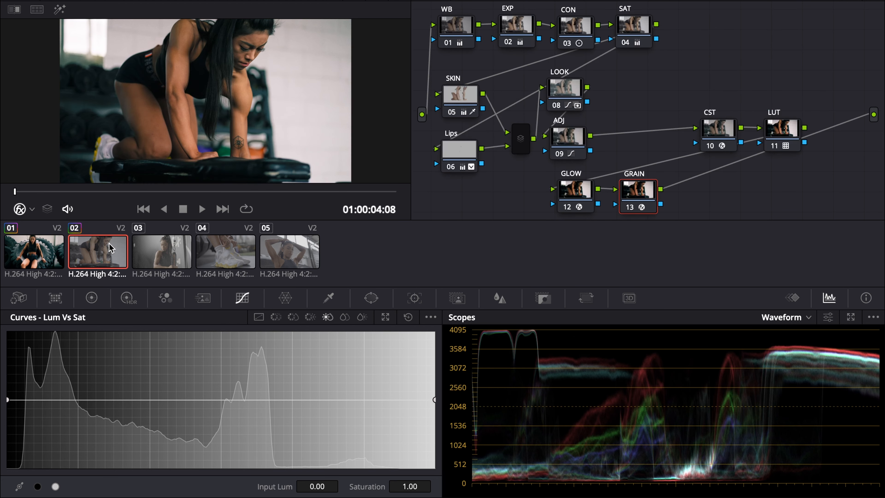
left_click_drag(108, 192, 220, 192)
left_click(152, 251)
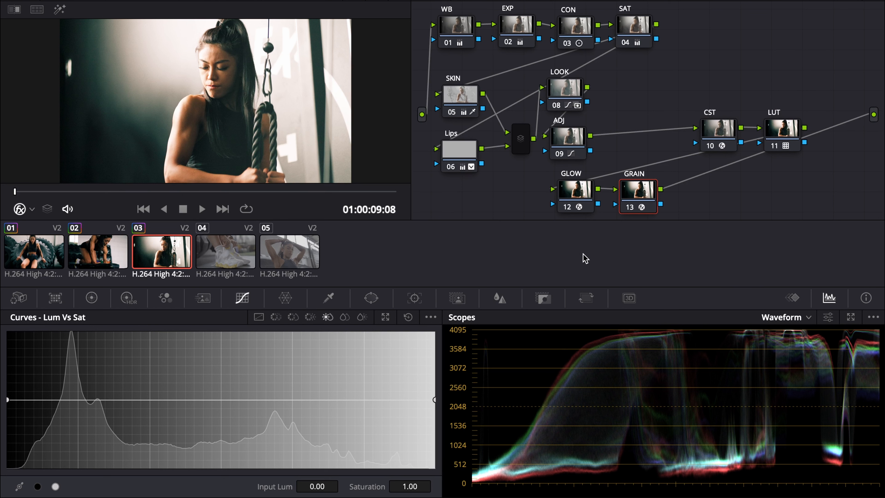
Step: Compare clip 03 with the GLOW node switched off and on
left_click(571, 192)
key("ctrl+d")
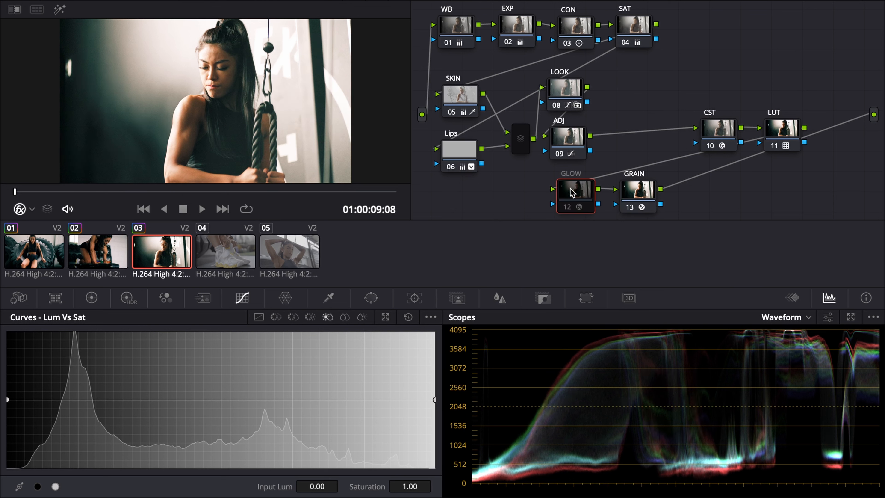
key("ctrl+d")
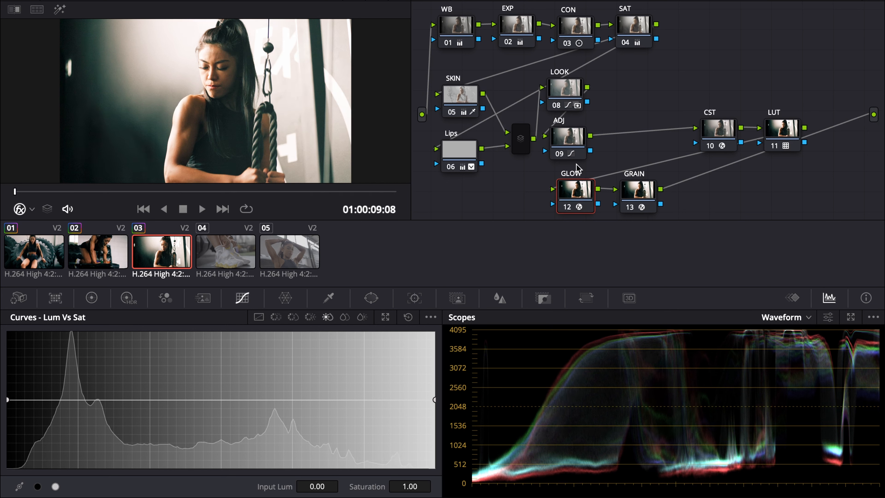
Step: Open the color wheels for clip 03's EXP node and set gain to 1.10 and gamma to 0.04
left_click(507, 34)
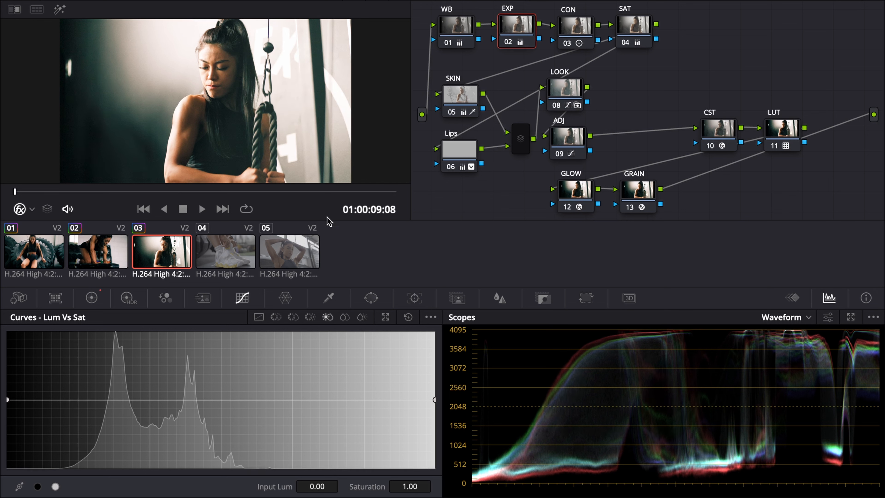
left_click(91, 298)
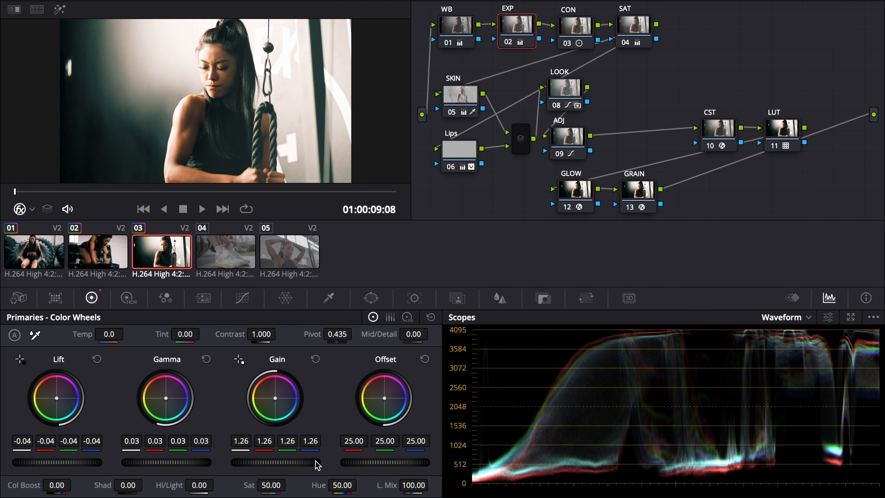
left_click_drag(317, 464, 243, 462)
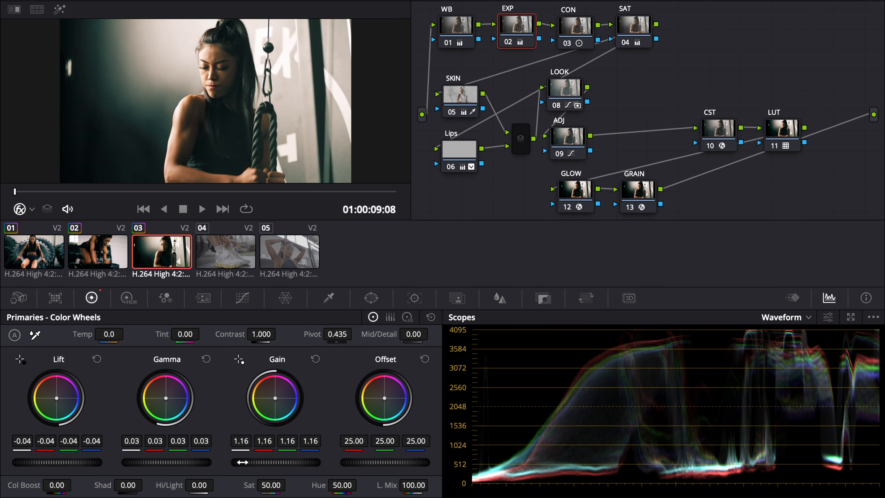
left_click_drag(153, 463, 159, 463)
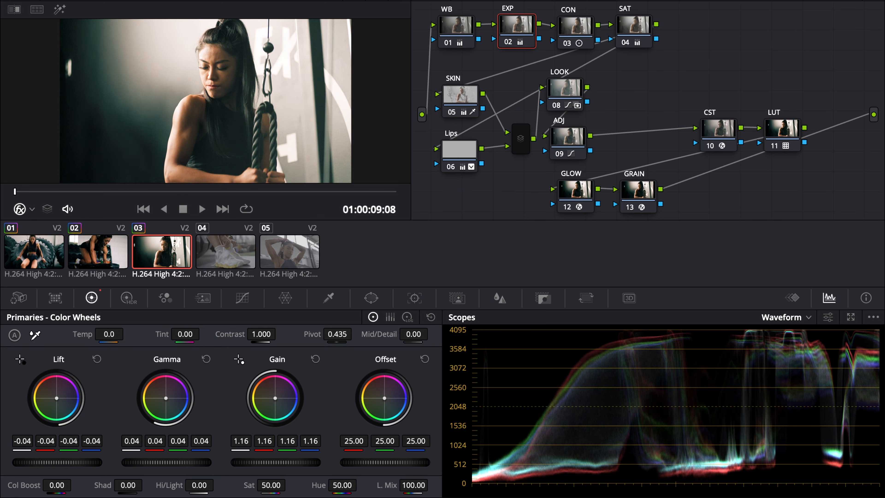
left_click_drag(270, 462, 258, 461)
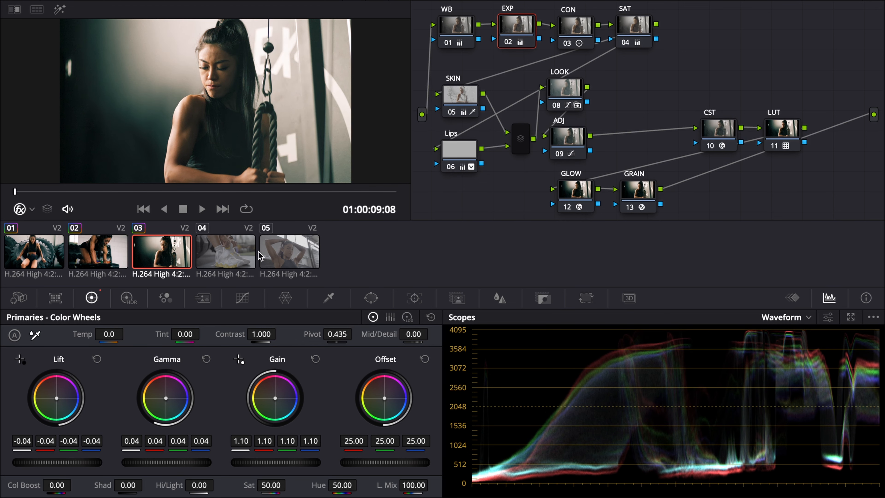
Step: Apply the finished grade to clip 04 and check clips 02 and 01 for comparison
left_click(231, 258)
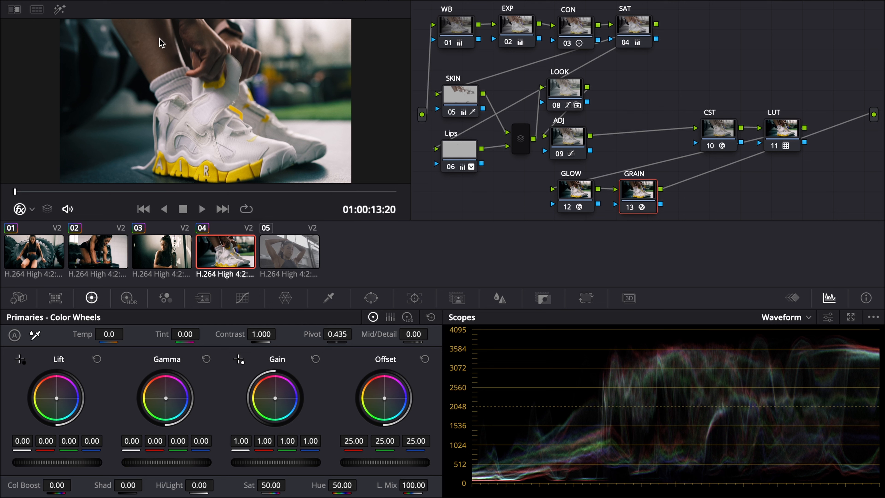
left_click(102, 249)
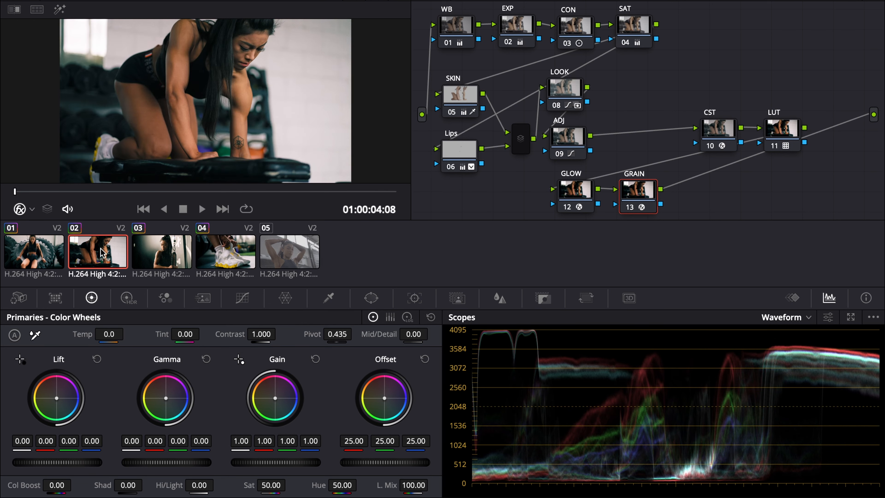
left_click(47, 249)
Step: Return to clip 04 and set the SKIN node's gain to 1.07
left_click(203, 254)
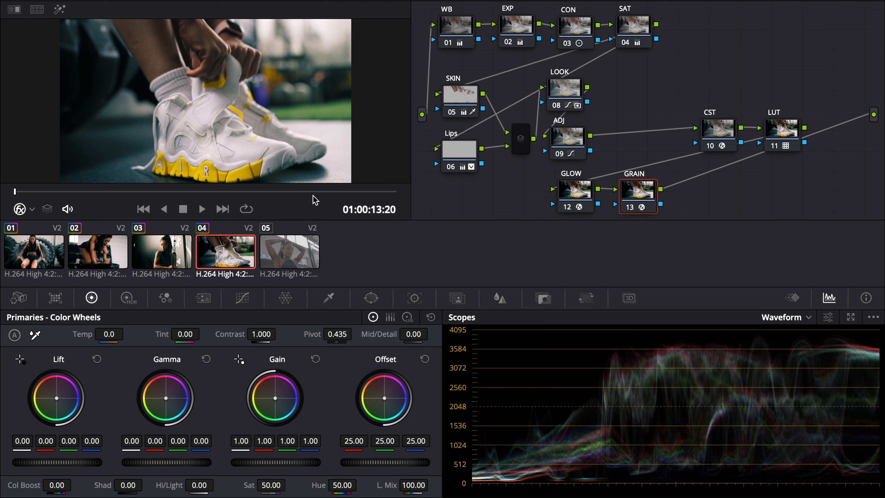
left_click(455, 98)
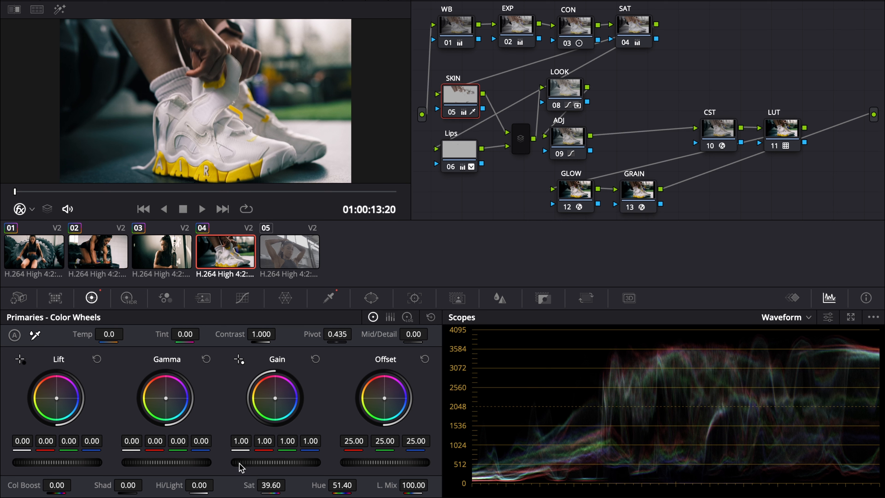
left_click_drag(270, 461, 293, 461)
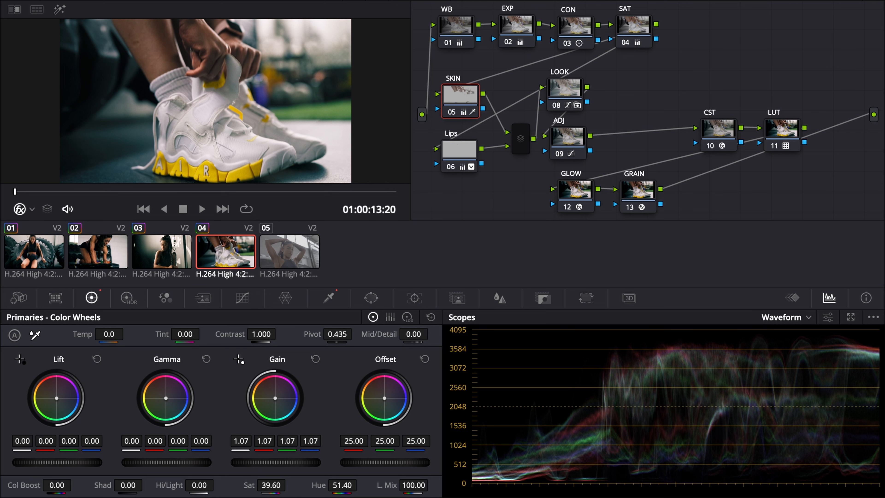
Step: Apply the finished grade to clip 05 and set its EXP node's gamma to 0.05
left_click(275, 252)
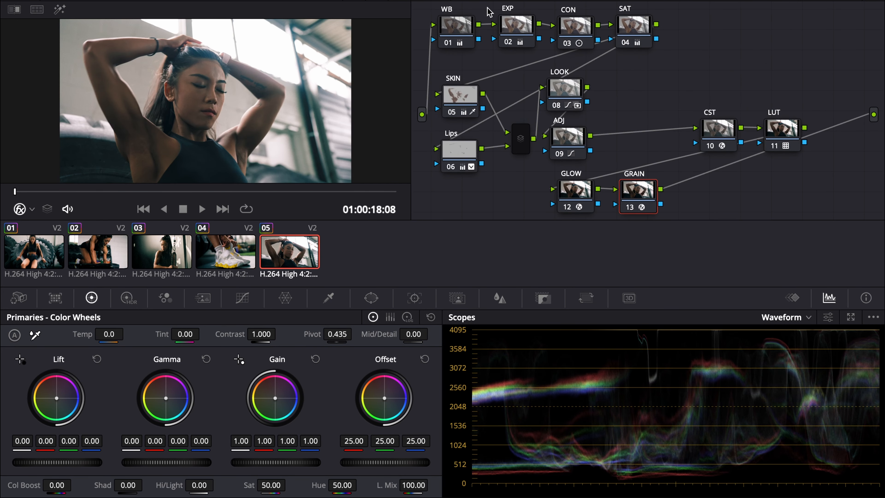
left_click(519, 28)
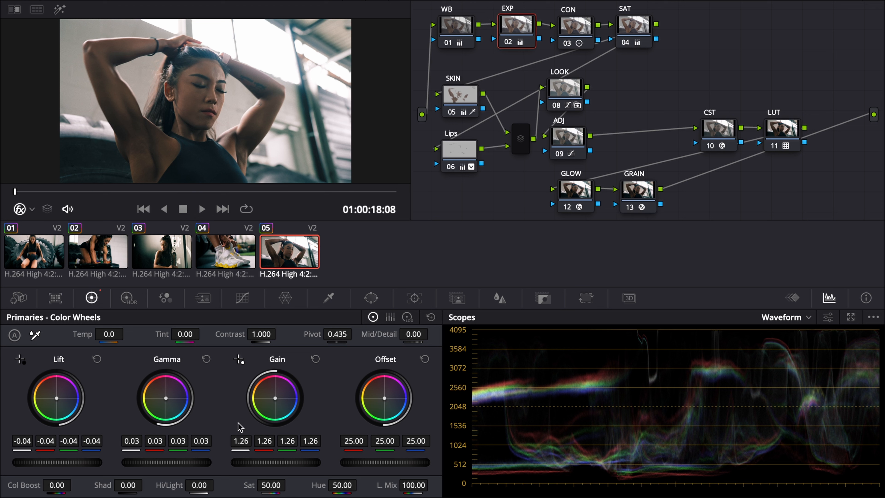
left_click_drag(166, 462, 178, 462)
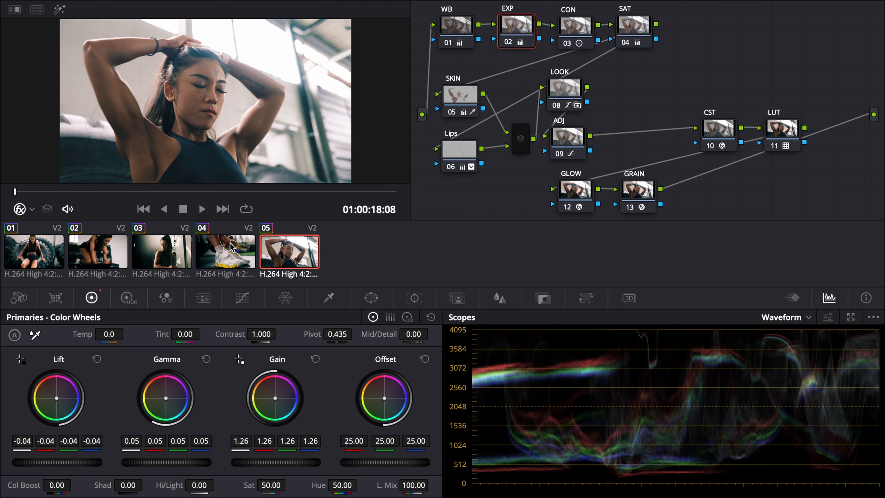
Step: Review graded clips 01 and 02, and play clip 02 from near its beginning
left_click(52, 261)
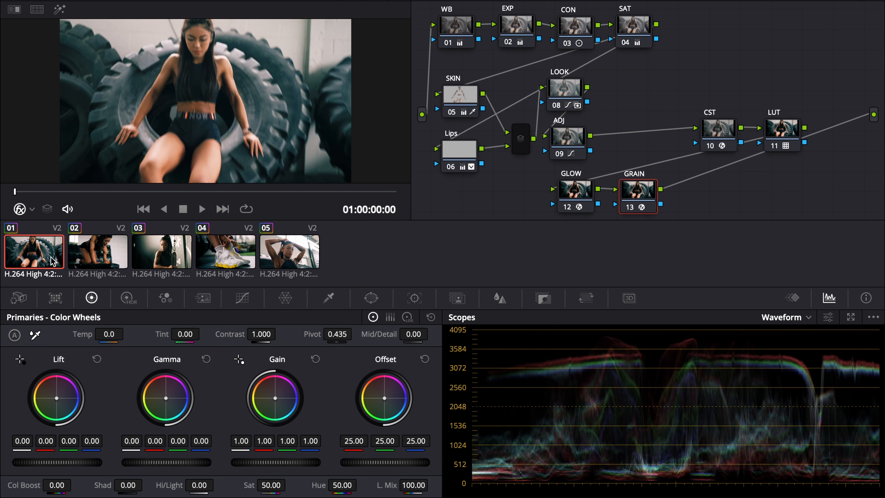
left_click(91, 260)
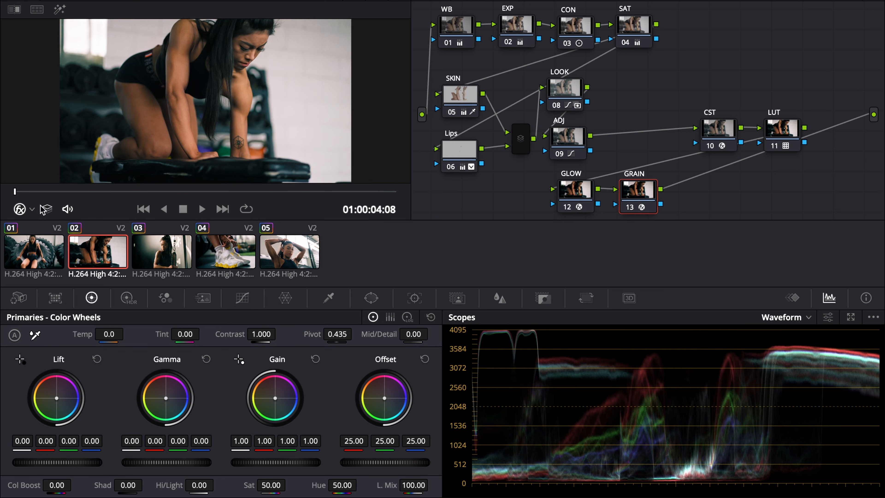
left_click(43, 191)
key("space")
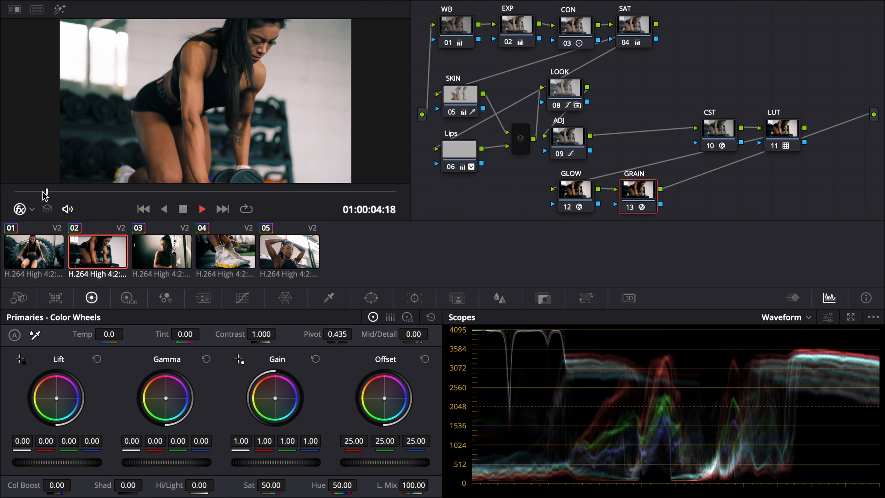